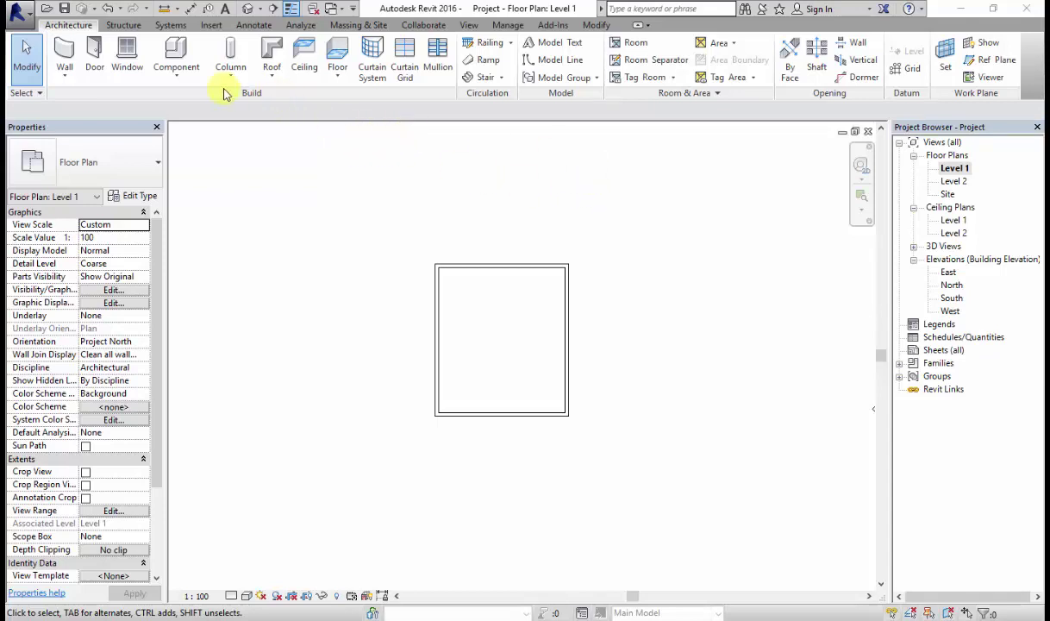
Examine the Level 1 and Level 2 heights against the walls in the East elevation
{"action": "left_click", "coordinate": [274, 80]}
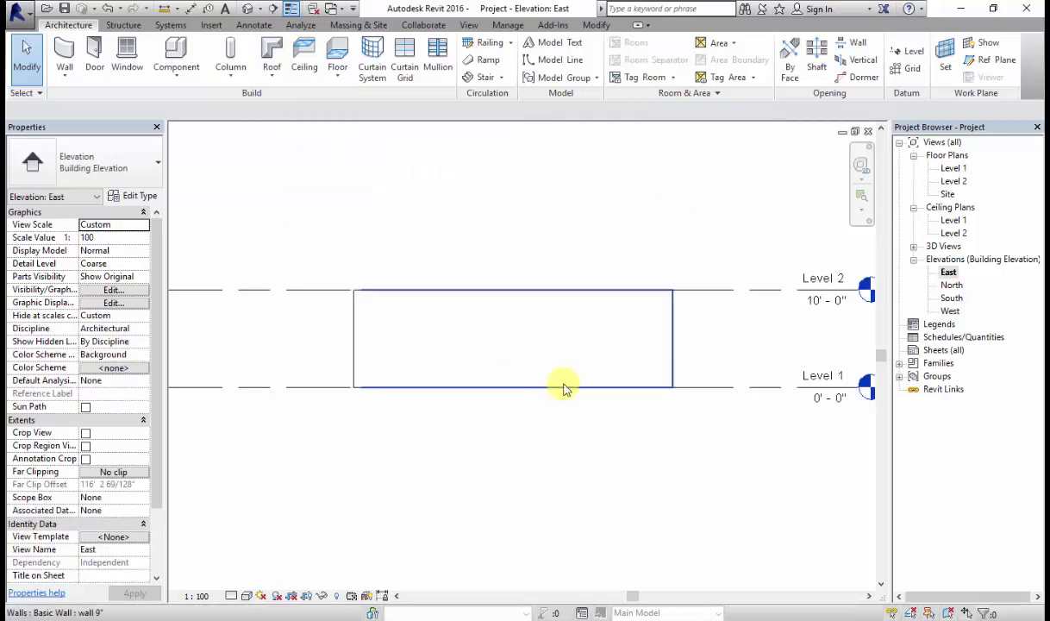
{"action": "mouse_move", "coordinate": [562, 387]}
{"action": "middle_mouse_down"}
{"action": "mouse_move", "coordinate": [589, 413]}
{"action": "mouse_move", "coordinate": [563, 398]}
{"action": "middle_mouse_up"}
{"action": "scroll", "coordinate": [563, 399], "scroll_direction": "up", "scroll_amount": 1}
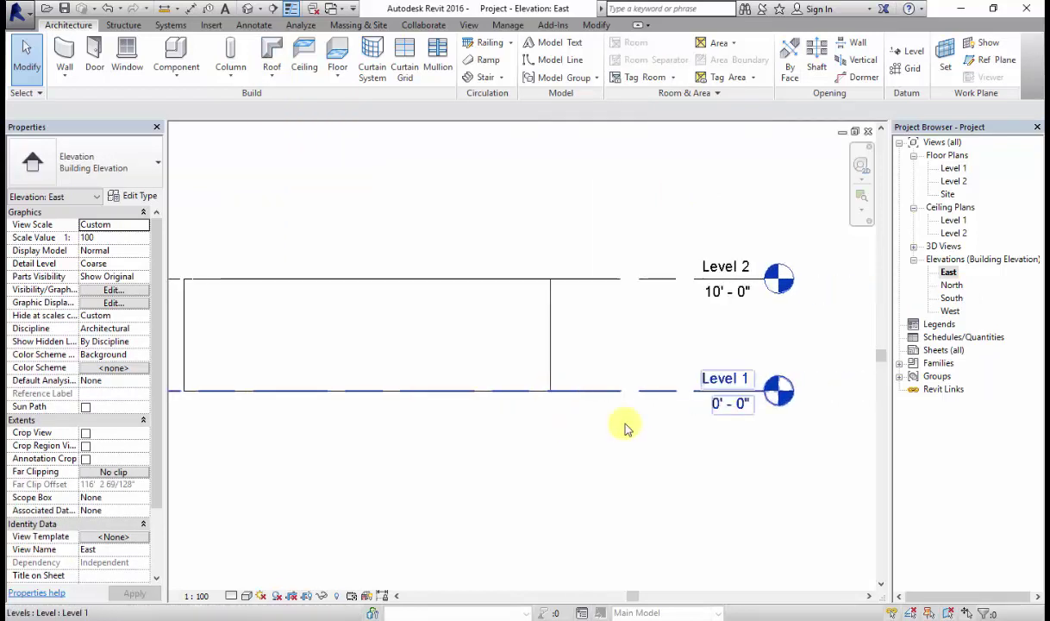
{"action": "middle_click_drag", "start_coordinate": [608, 398], "coordinate": [645, 422]}
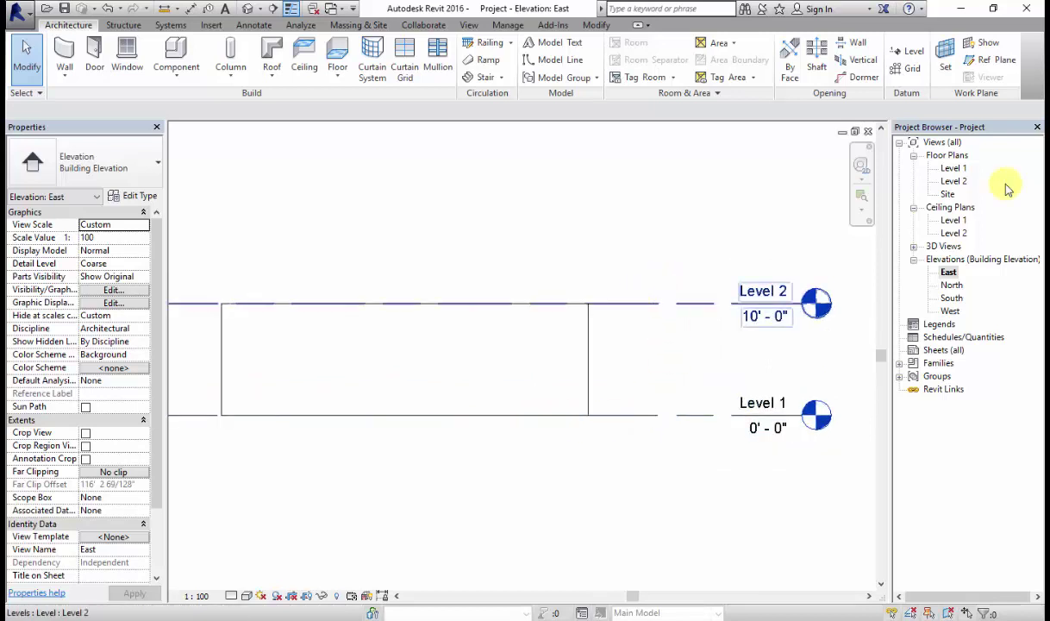
On the Level 2 floor plan, start a roof by footprint and pick the four outer wall edges as slope-defining boundary lines
{"action": "double_click", "coordinate": [916, 181]}
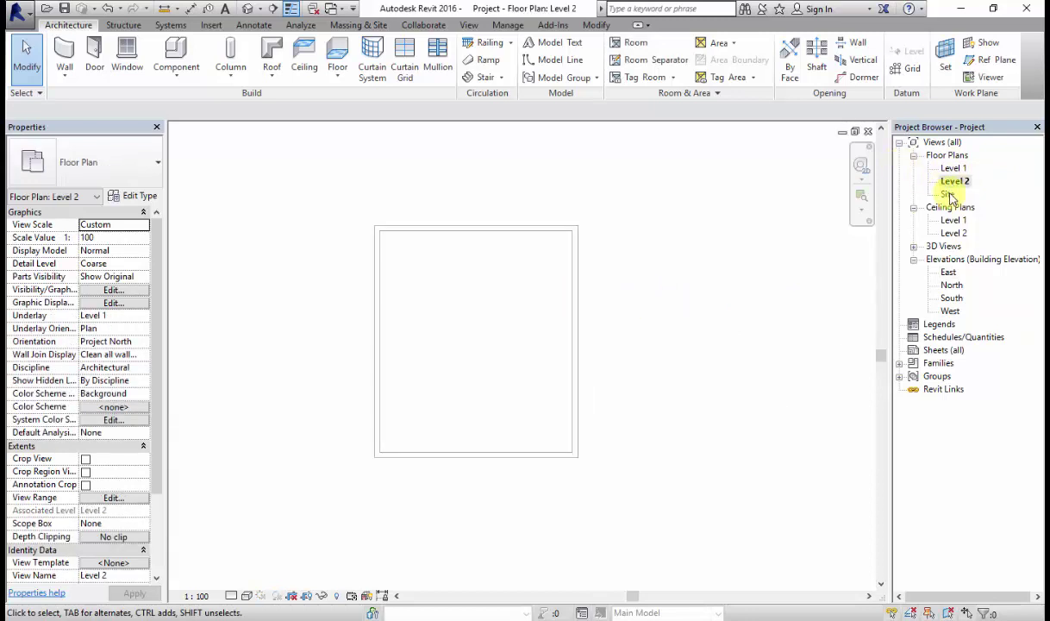
{"action": "left_click", "coordinate": [914, 207]}
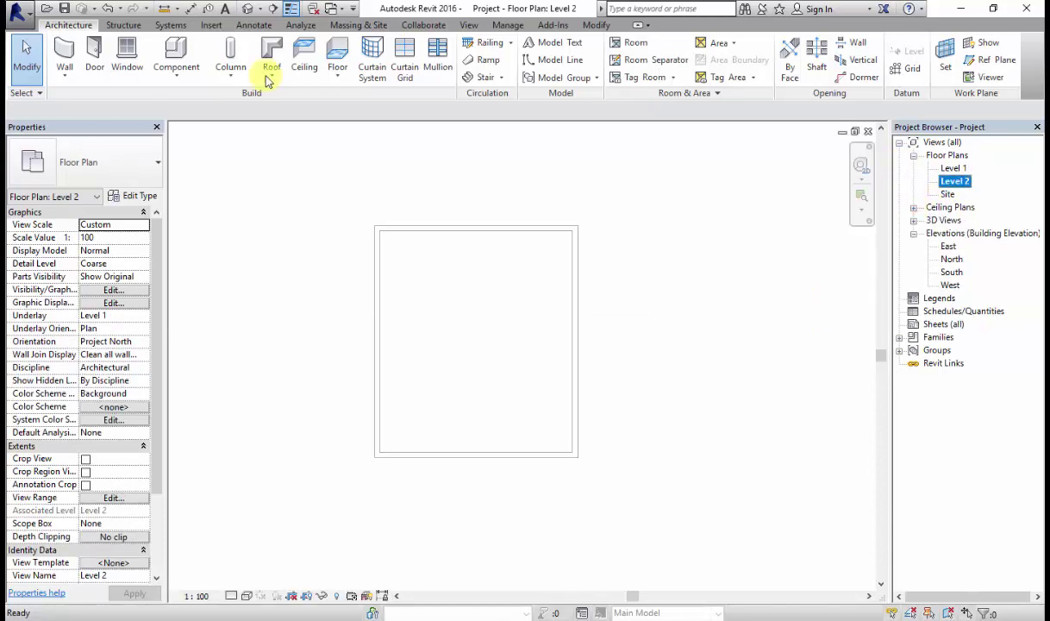
{"action": "left_click", "coordinate": [267, 80]}
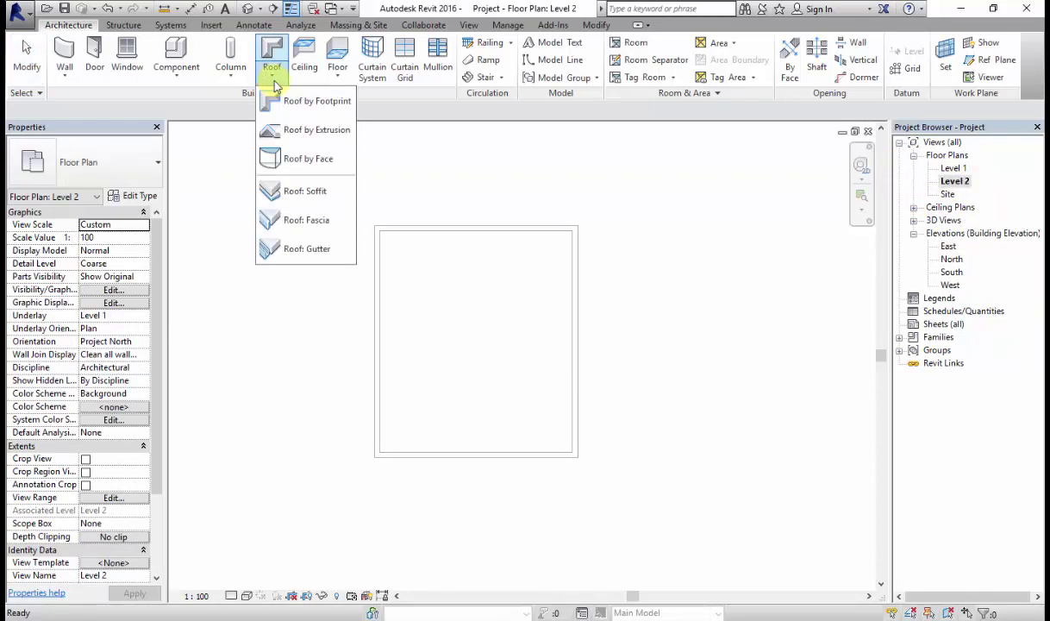
{"action": "left_click", "coordinate": [281, 99]}
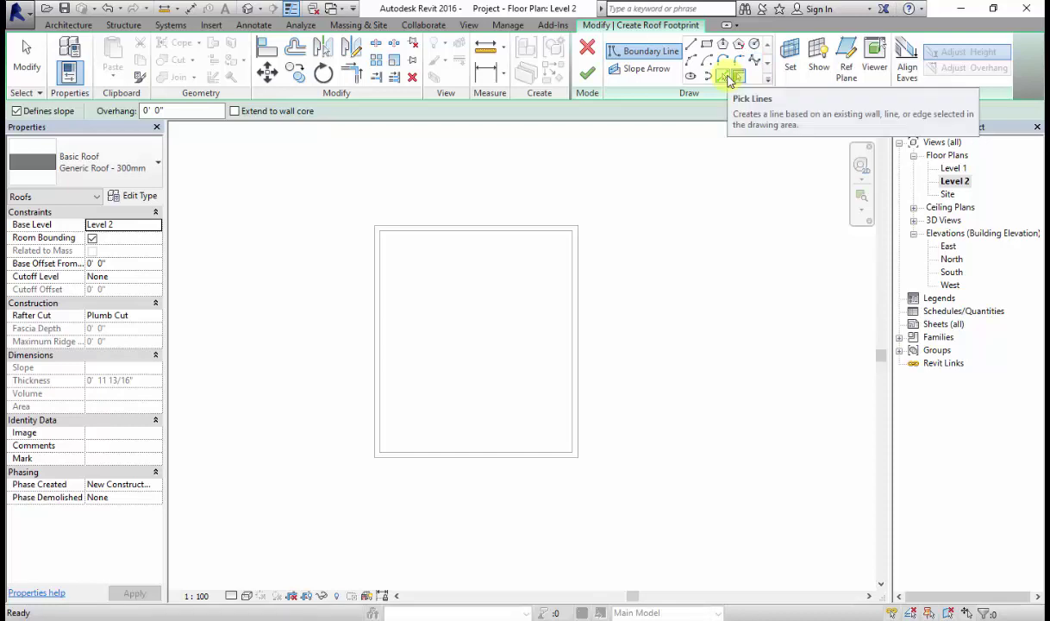
{"action": "left_click", "coordinate": [513, 220]}
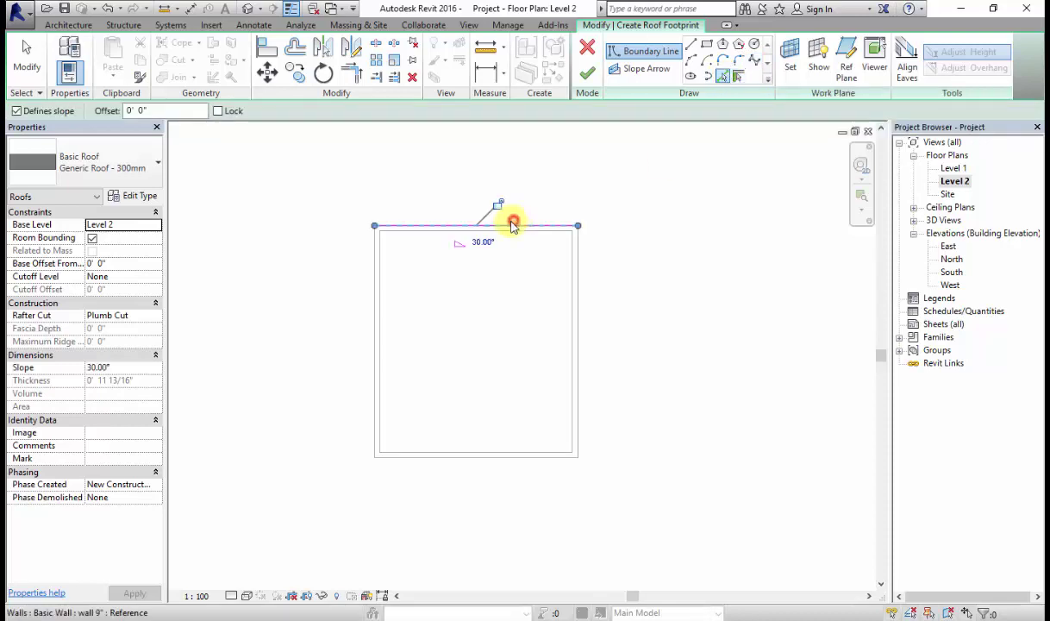
{"action": "left_click", "coordinate": [496, 459]}
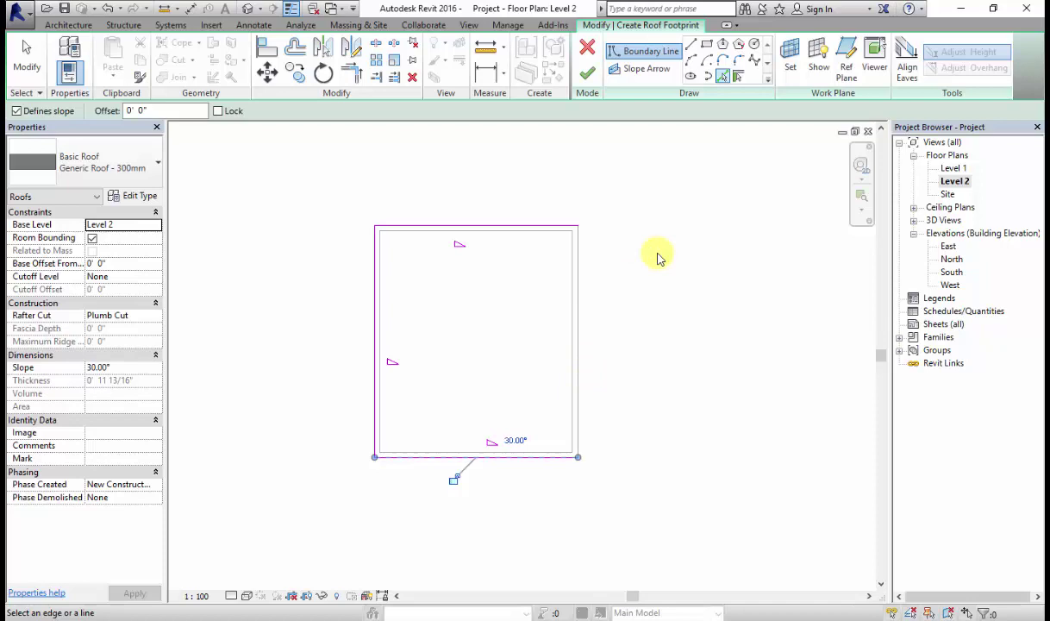
{"action": "right_click", "coordinate": [658, 258]}
{"action": "left_click", "coordinate": [666, 257]}
{"action": "right_click", "coordinate": [654, 245]}
{"action": "left_click", "coordinate": [673, 253]}
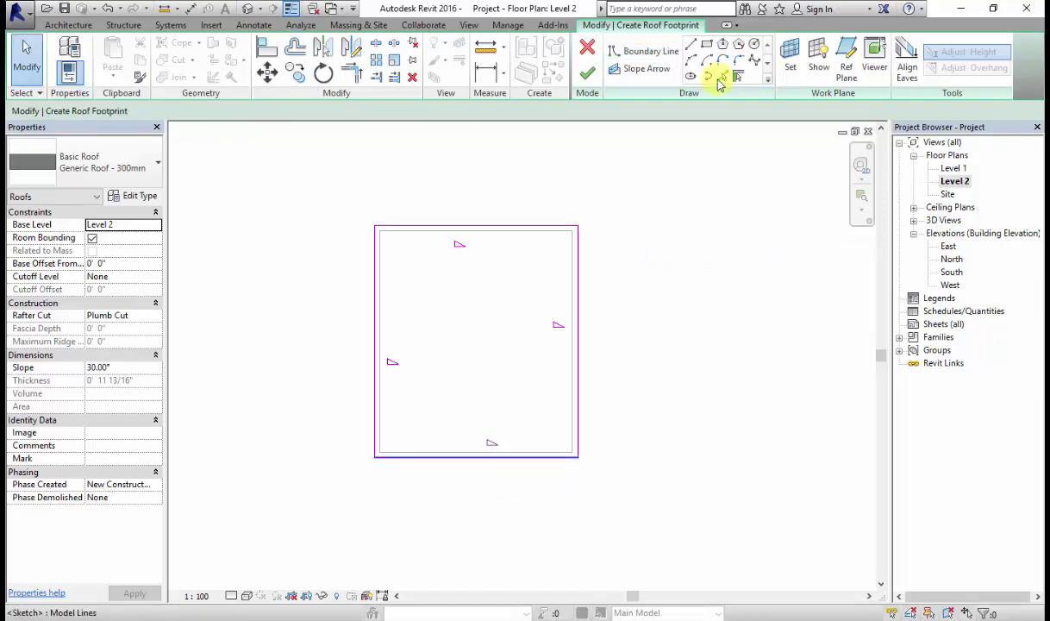
Replace the lower roof boundary line with one picked from the lower outer wall edge at an outward offset of 3' 0"
{"action": "left_click", "coordinate": [721, 79]}
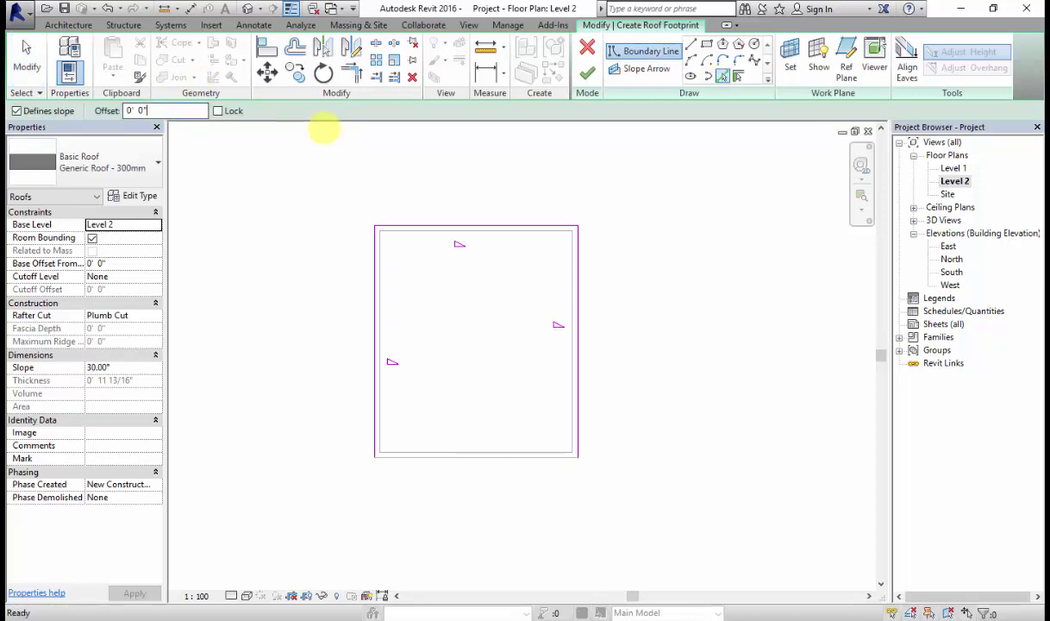
{"action": "key", "text": "Left"}
{"action": "key", "text": "Left"}
{"action": "key", "text": "Left"}
{"action": "key", "text": "Left"}
{"action": "key", "text": "Left"}
{"action": "key", "text": "BackSpace"}
{"action": "type", "text": "'3"}
{"action": "key", "text": "Return"}
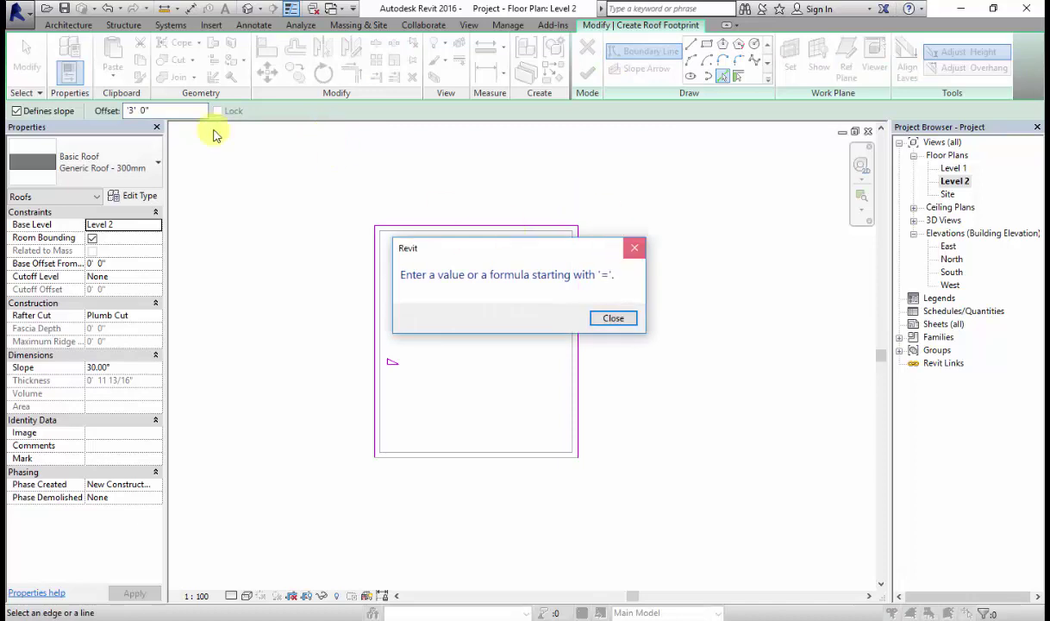
{"action": "key", "text": "Return"}
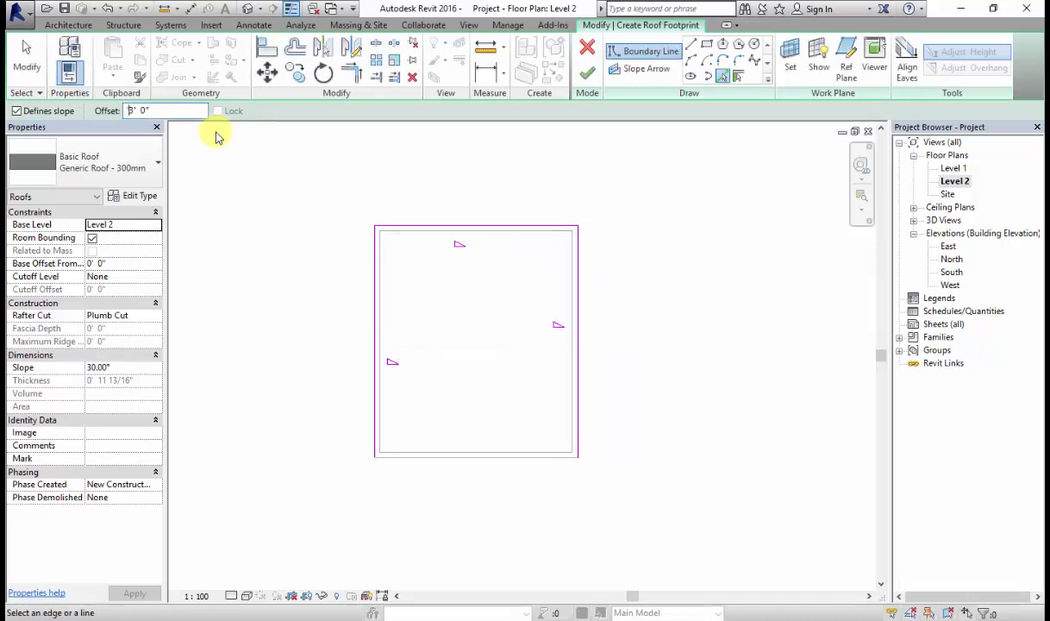
{"action": "left_click", "coordinate": [201, 119]}
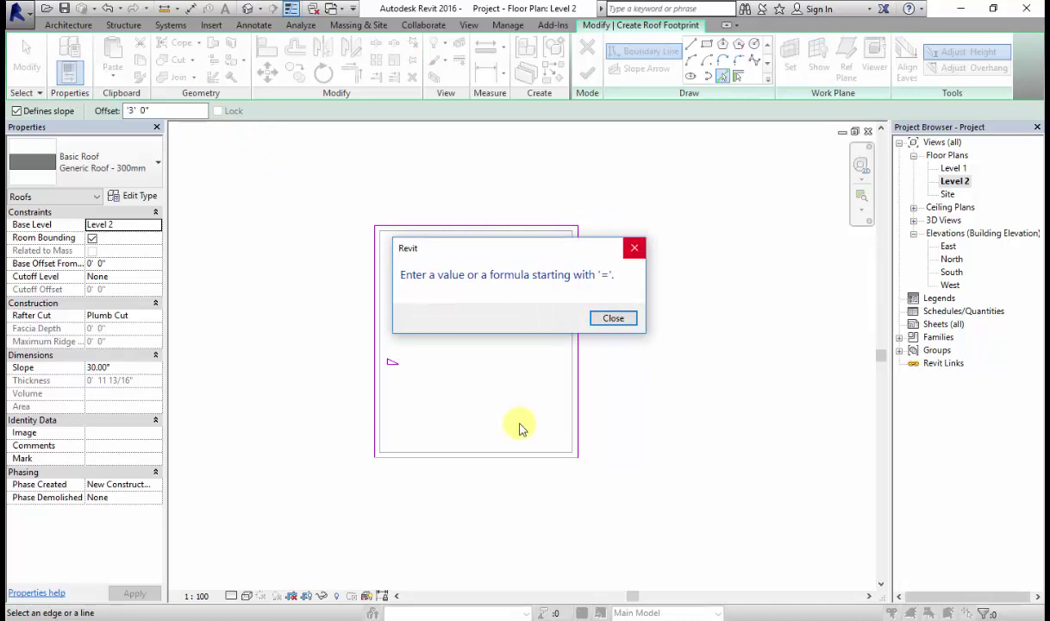
{"action": "key", "text": "Return"}
{"action": "left_click", "coordinate": [523, 458]}
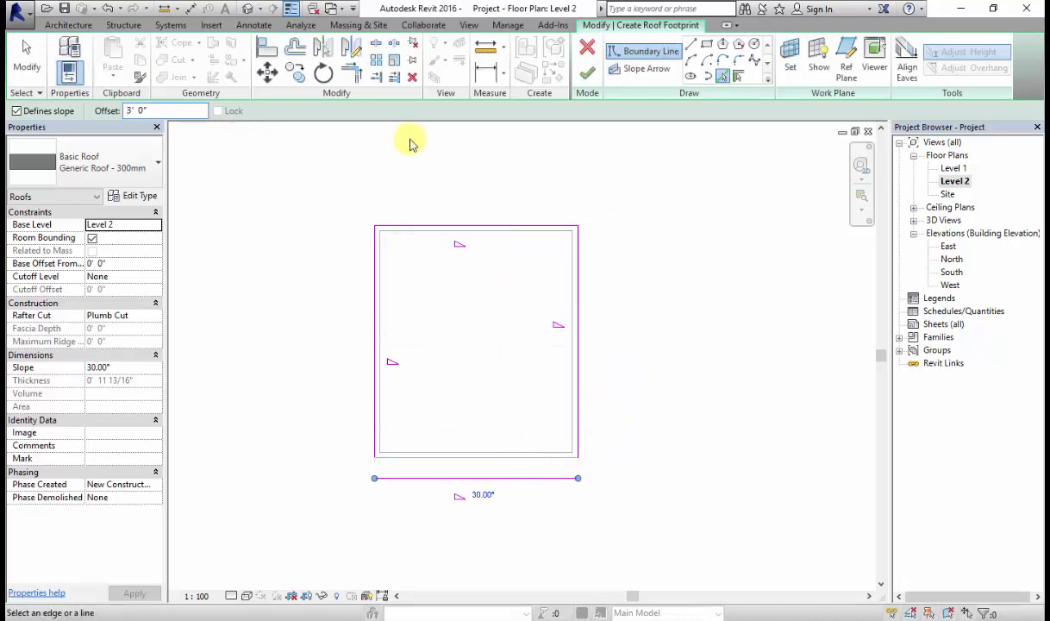
Trim the side boundary lines to the offset lower line so the footprint is closed, and finish the roof
{"action": "key", "text": "t"}
{"action": "key", "text": "r"}
{"action": "left_click", "coordinate": [552, 479]}
{"action": "left_click", "coordinate": [578, 429]}
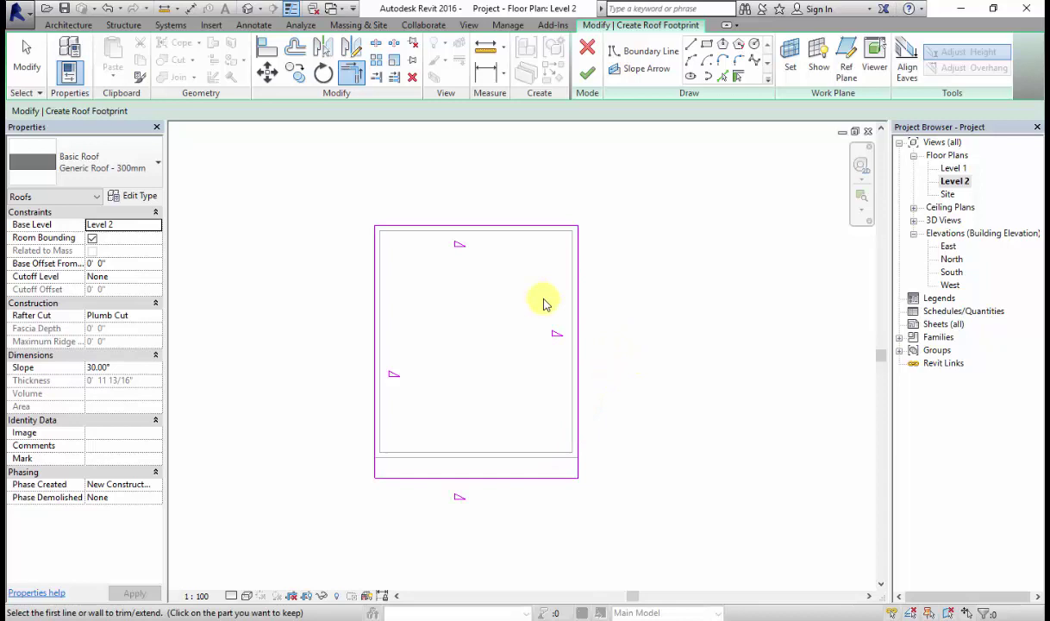
{"action": "key", "text": "Escape"}
{"action": "scroll", "coordinate": [544, 302], "scroll_direction": "up", "scroll_amount": 1}
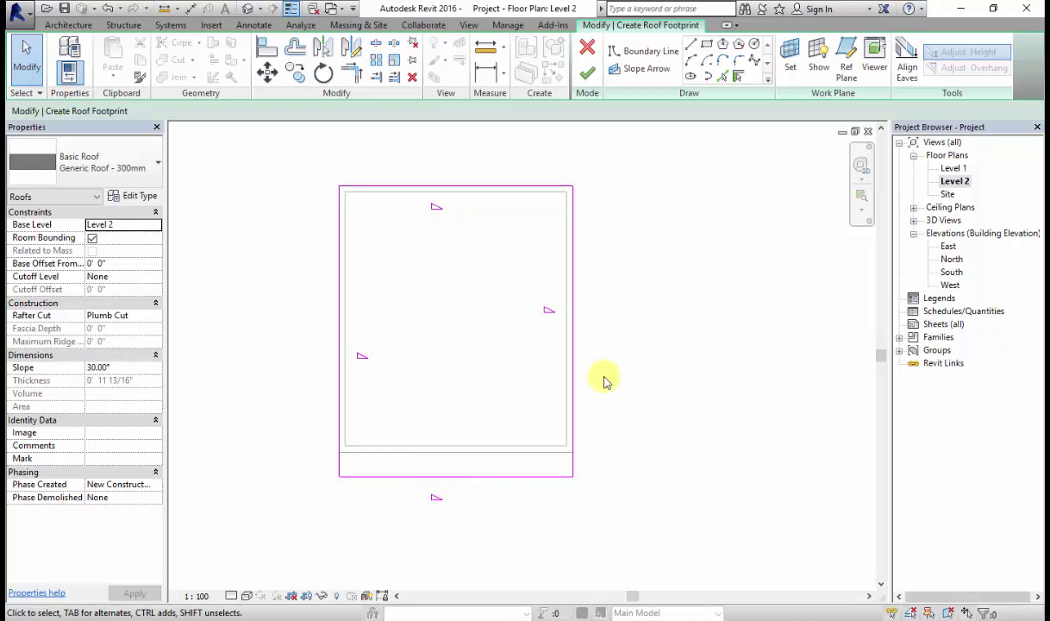
{"action": "scroll", "coordinate": [604, 380], "scroll_direction": "down", "scroll_amount": 1}
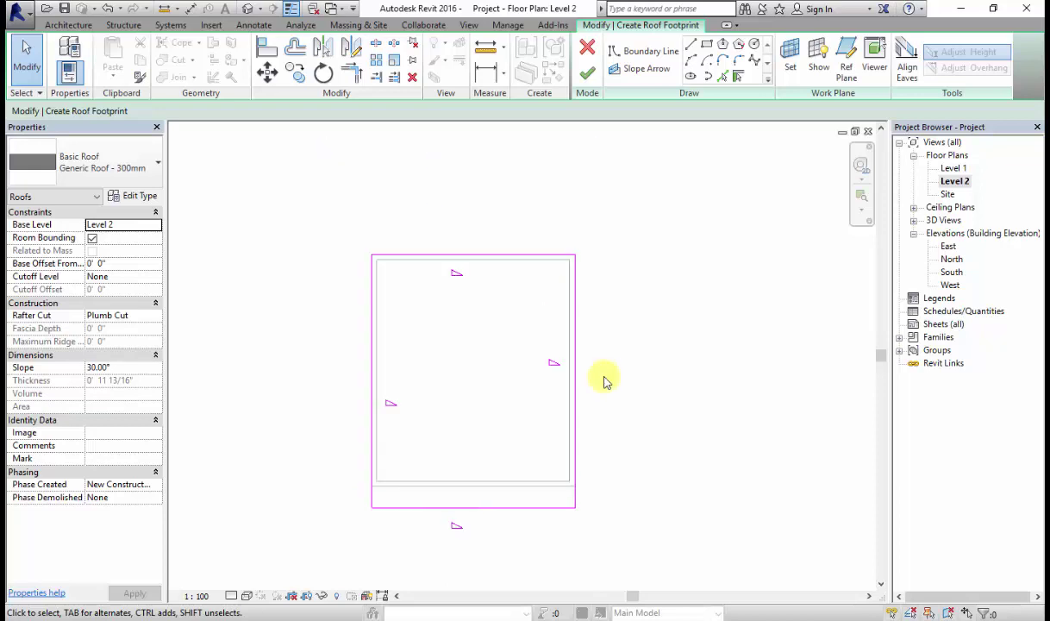
{"action": "left_click", "coordinate": [586, 78]}
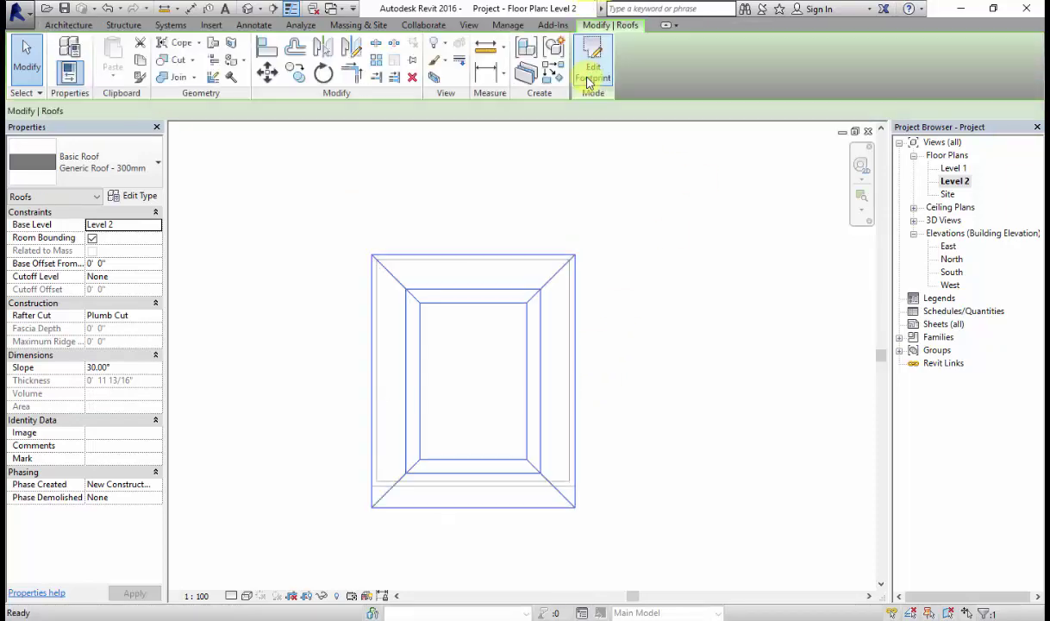
Open the {3D} view and examine the roof slopes and the overhang from several sides
{"action": "left_click", "coordinate": [913, 221]}
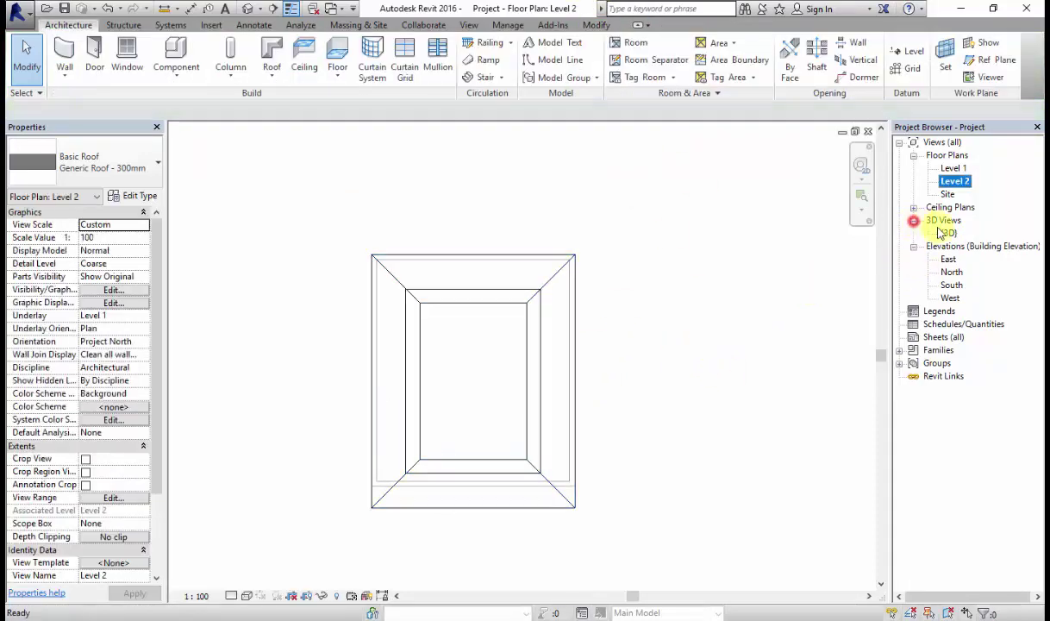
{"action": "double_click", "coordinate": [942, 233]}
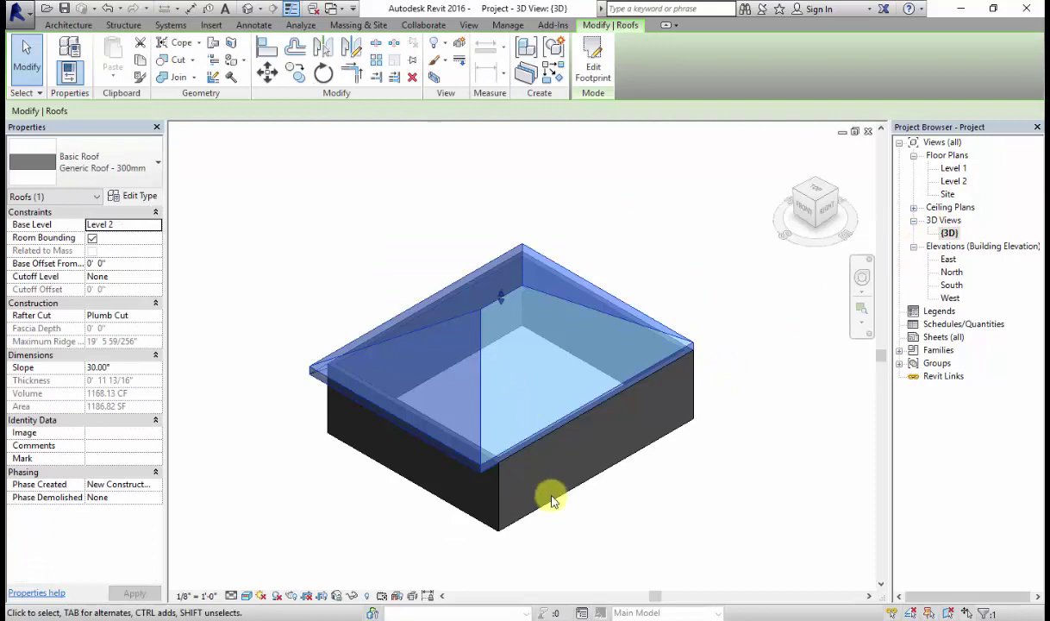
{"action": "left_click", "coordinate": [656, 493]}
{"action": "scroll", "coordinate": [636, 508], "scroll_direction": "up", "scroll_amount": 2}
{"action": "scroll", "coordinate": [638, 510], "scroll_direction": "down", "scroll_amount": 2}
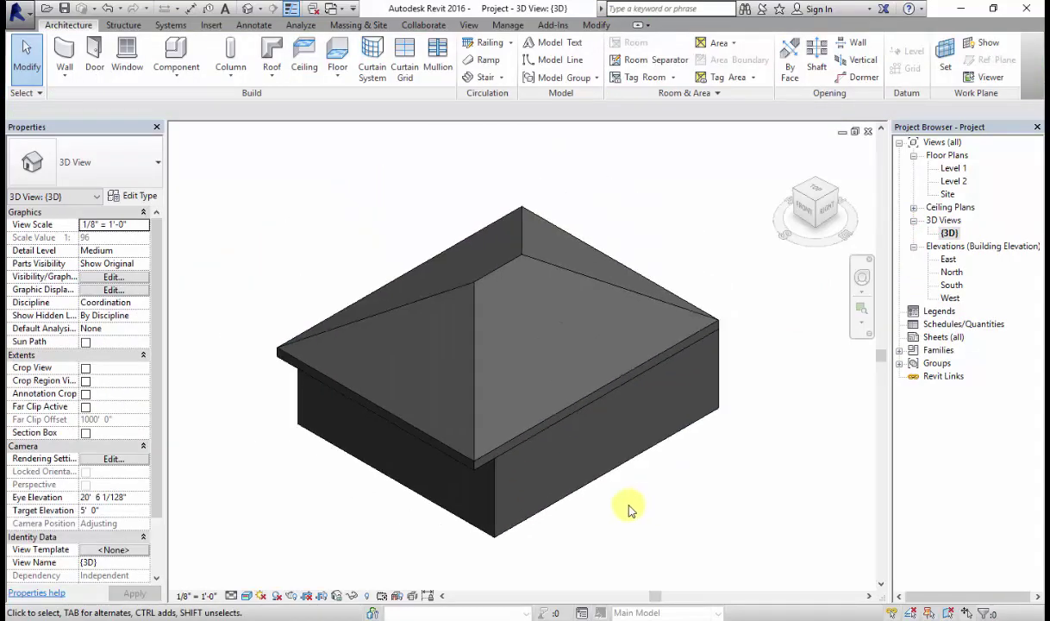
{"action": "middle_click_drag", "start_coordinate": [562, 493], "coordinate": [758, 416], "text": "shift"}
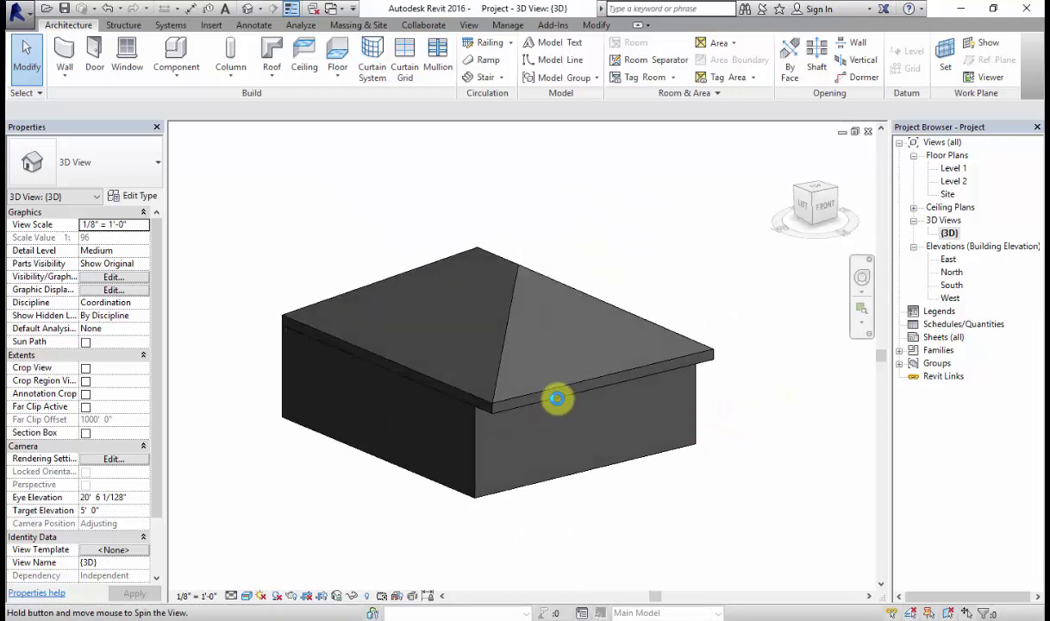
{"action": "middle_click_drag", "start_coordinate": [570, 390], "coordinate": [688, 454], "text": "shift"}
{"action": "scroll", "coordinate": [591, 399], "scroll_direction": "up", "scroll_amount": 2}
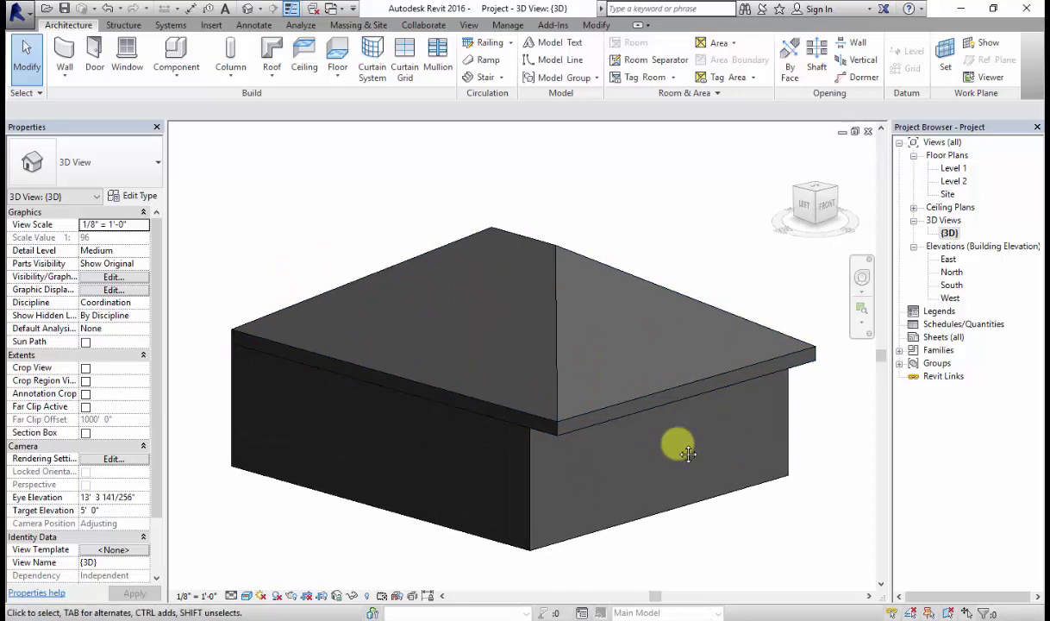
Duplicate the roof's type as "Generic Roof - 300mm 2"
{"action": "left_click", "coordinate": [666, 398]}
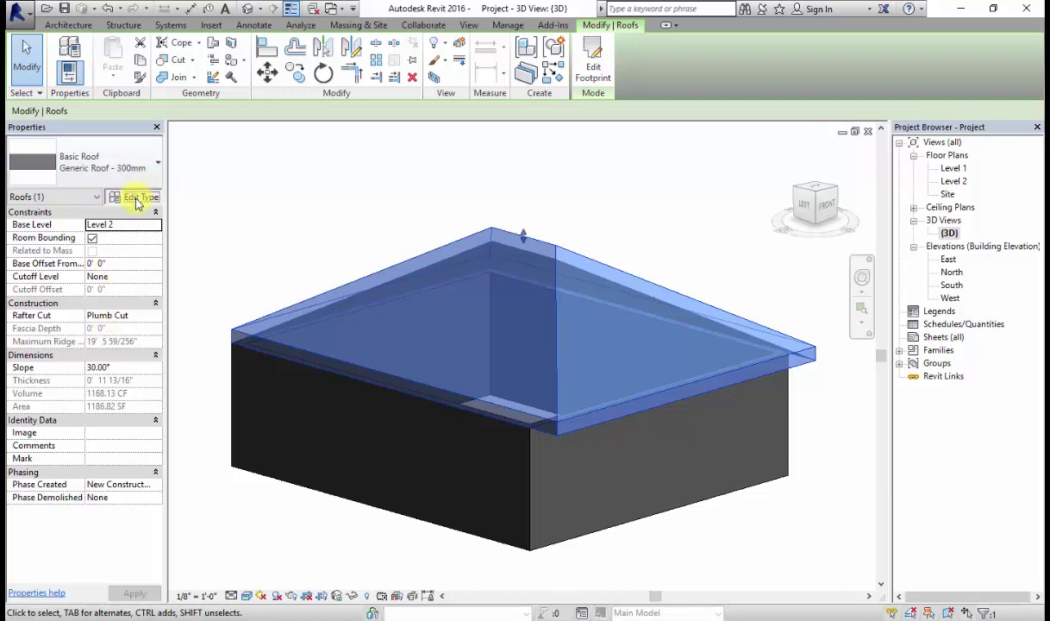
{"action": "left_click", "coordinate": [136, 200]}
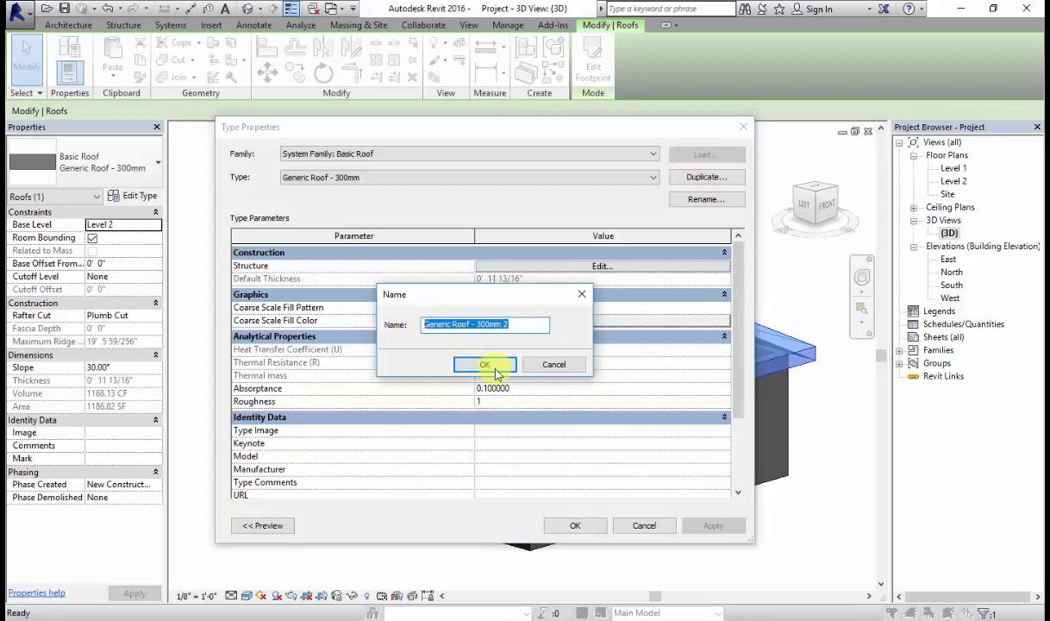
{"action": "left_click", "coordinate": [490, 365]}
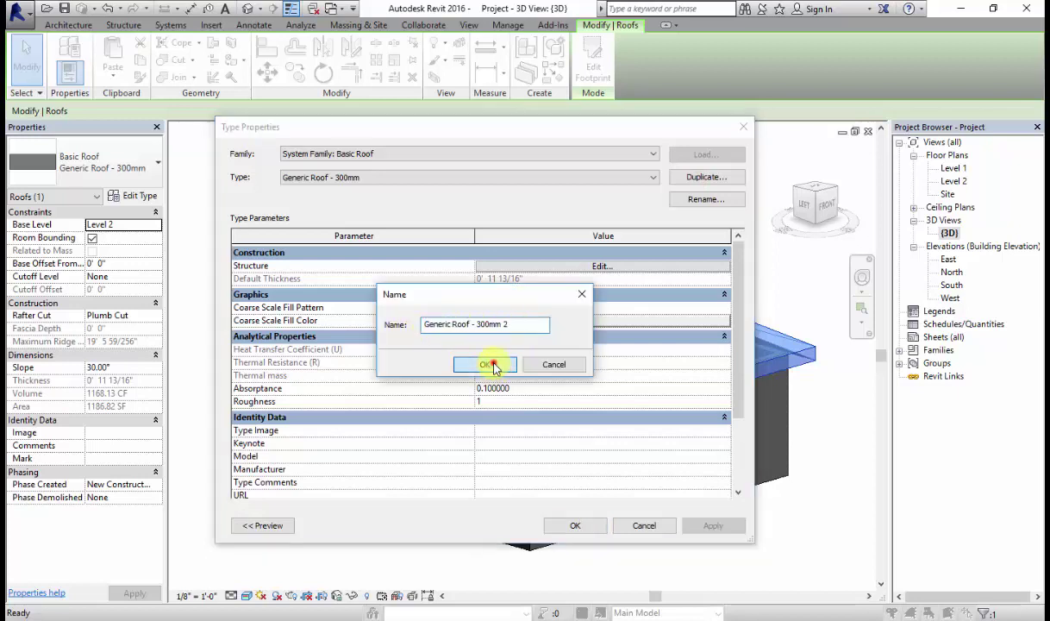
Set the Structure layer thickness of the duplicated roof type to 4" and apply the change to the roof
{"action": "left_click", "coordinate": [619, 266]}
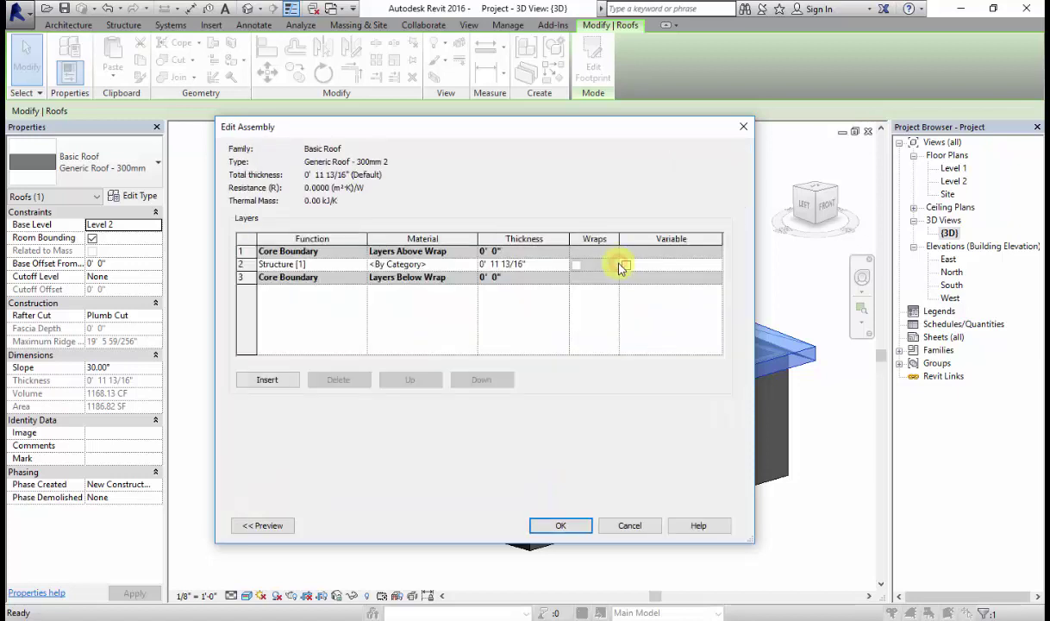
{"action": "left_click", "coordinate": [538, 265]}
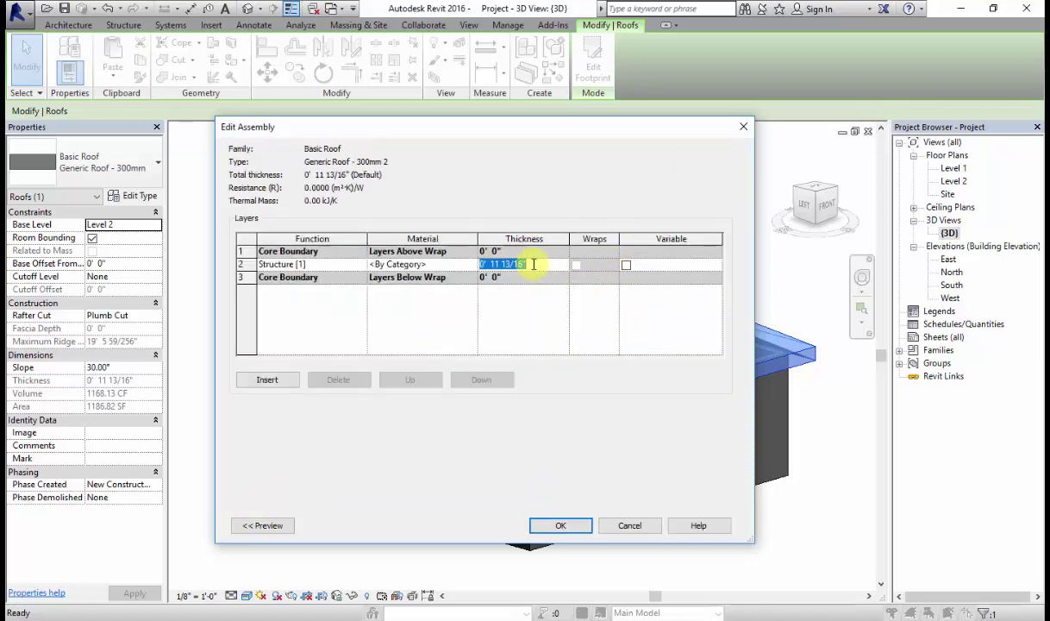
{"action": "type", "text": "4\""}
{"action": "key", "text": "Tab"}
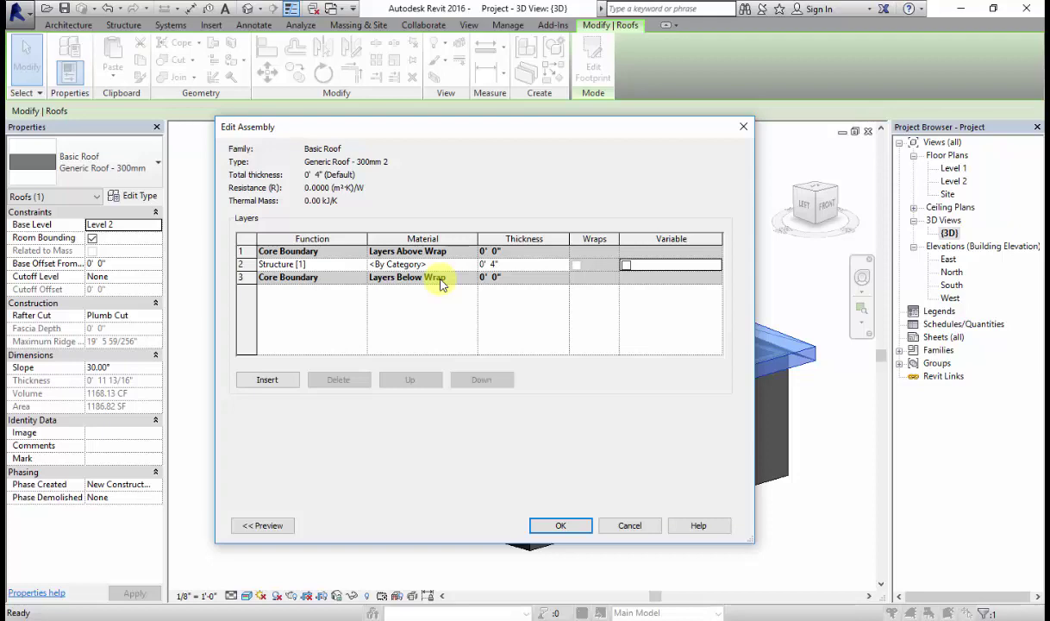
{"action": "key", "text": "Return"}
{"action": "key", "text": "Escape"}
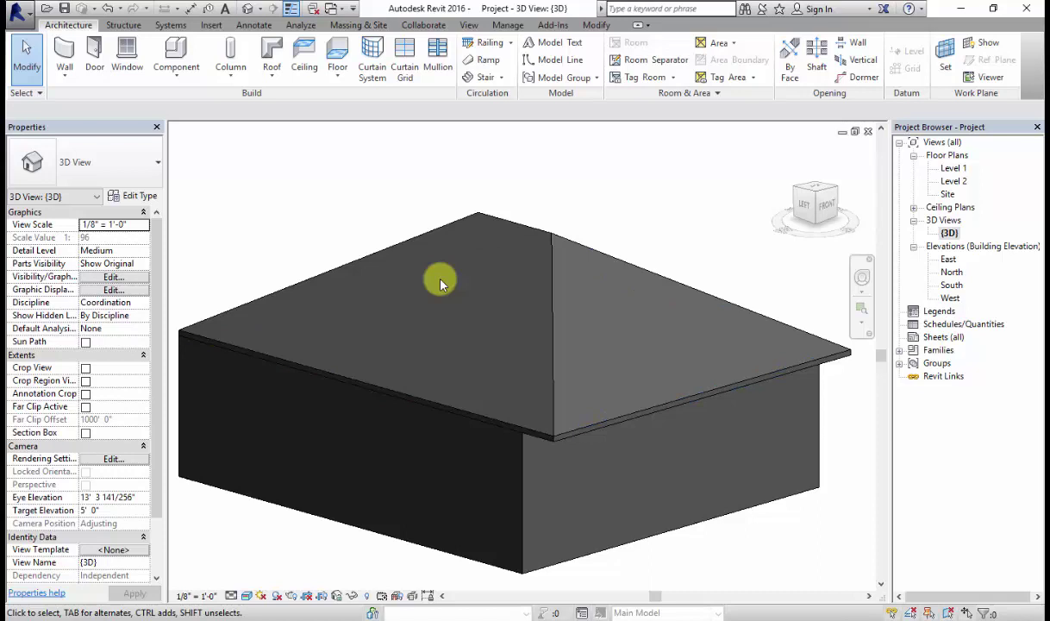
Open the hip roof's footprint sketch for editing in the Level 2 plan
{"action": "scroll", "coordinate": [440, 280], "scroll_direction": "down", "scroll_amount": 1}
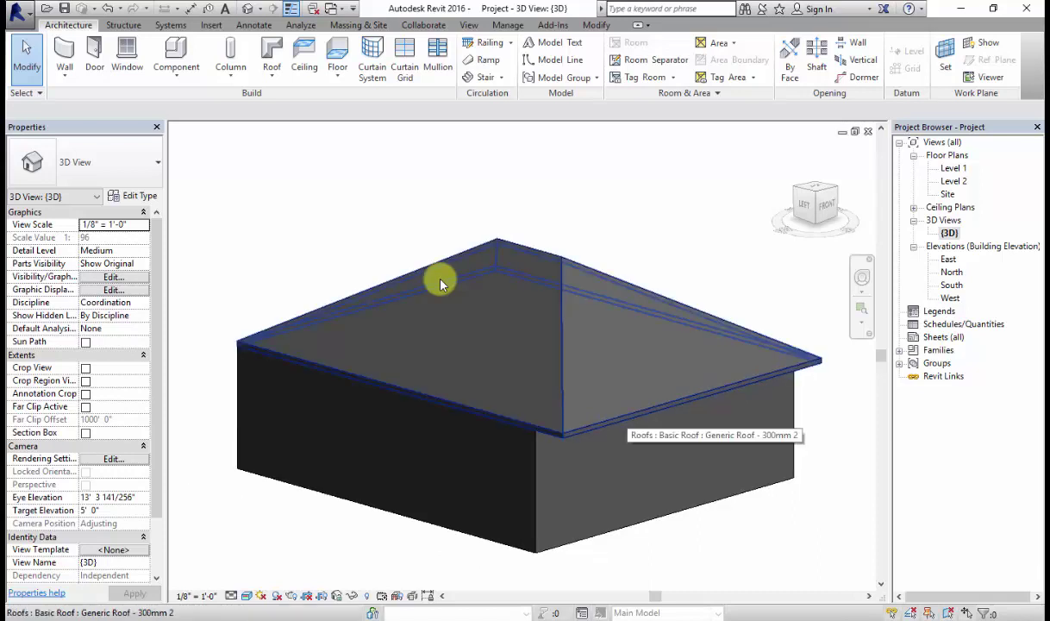
{"action": "middle_click_drag", "start_coordinate": [440, 279], "coordinate": [420, 291]}
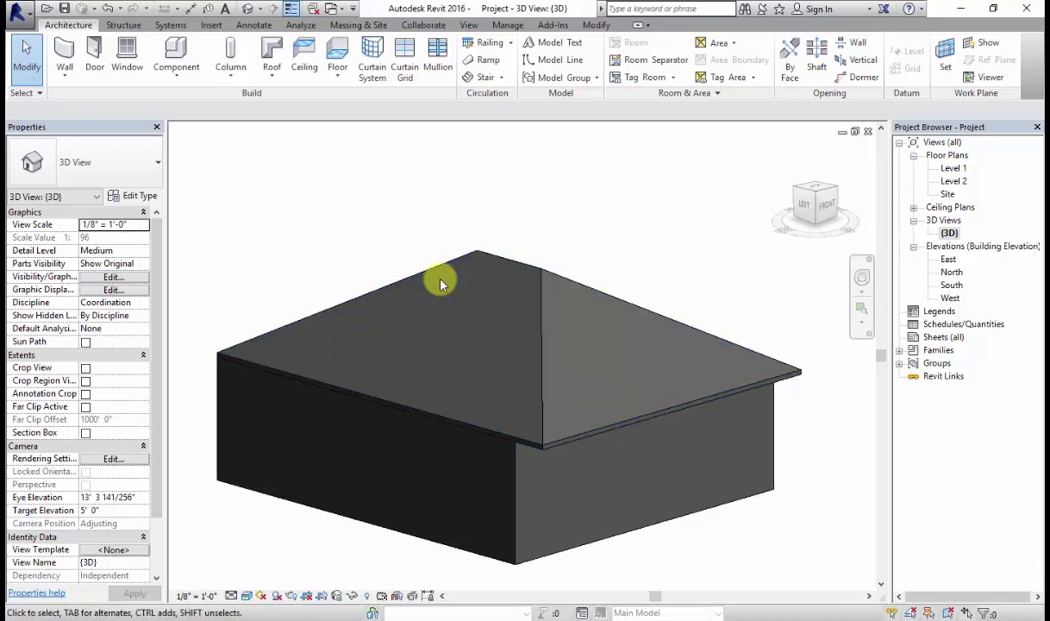
{"action": "scroll", "coordinate": [440, 285], "scroll_direction": "up", "scroll_amount": 1}
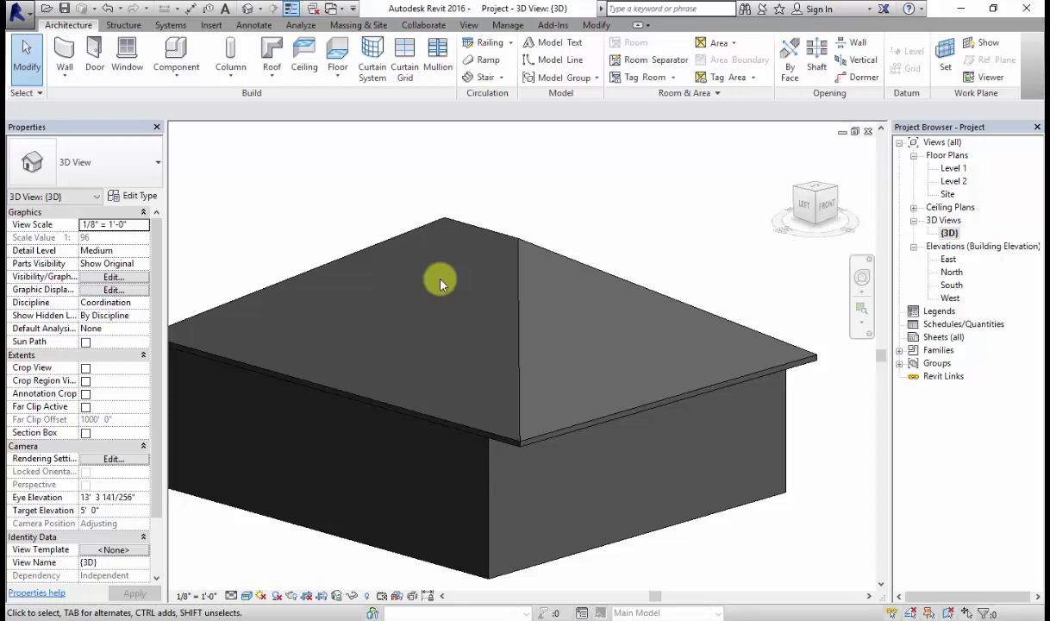
{"action": "left_click", "coordinate": [440, 284]}
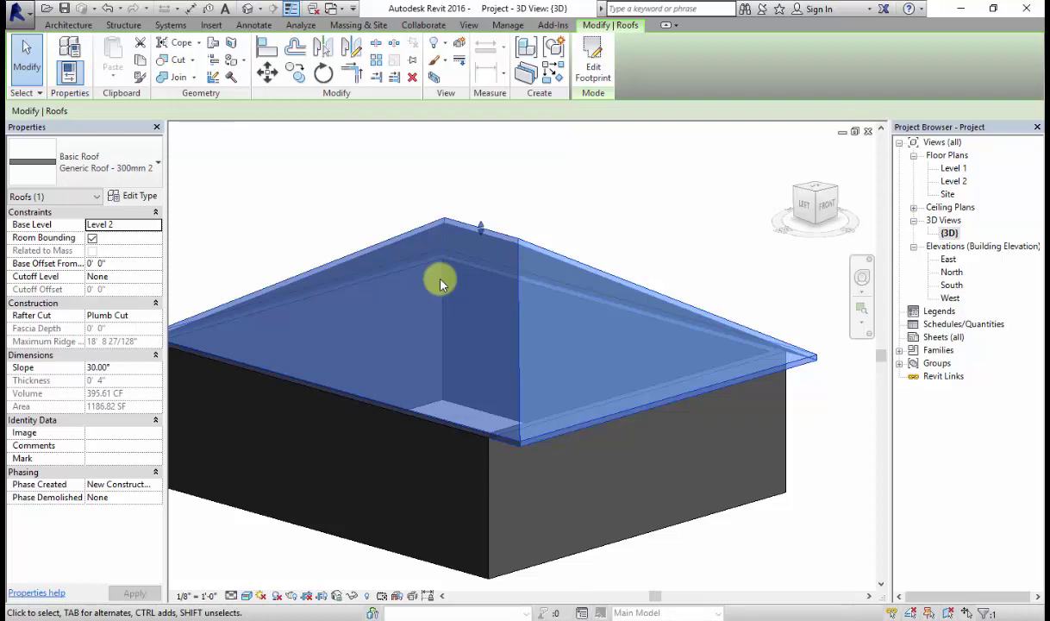
{"action": "key", "text": "Escape"}
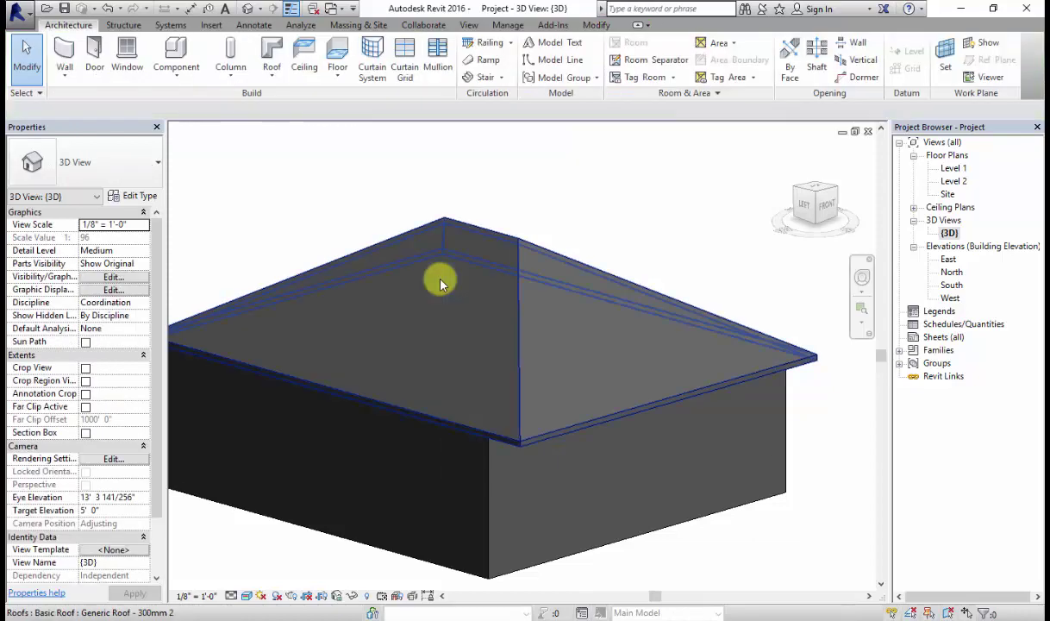
{"action": "left_click", "coordinate": [440, 284]}
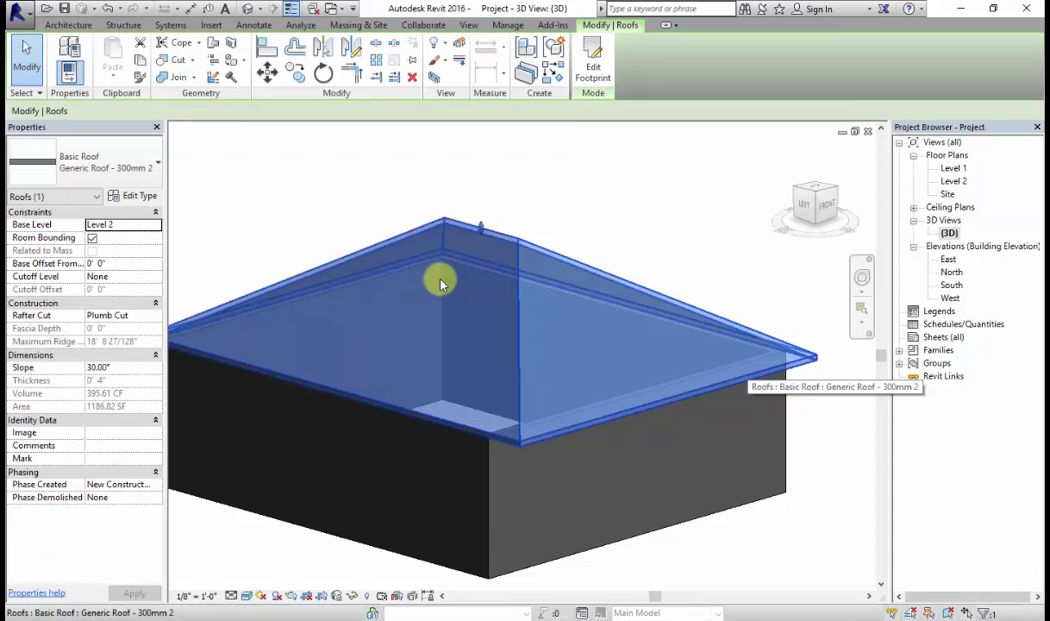
{"action": "double_click", "coordinate": [439, 284]}
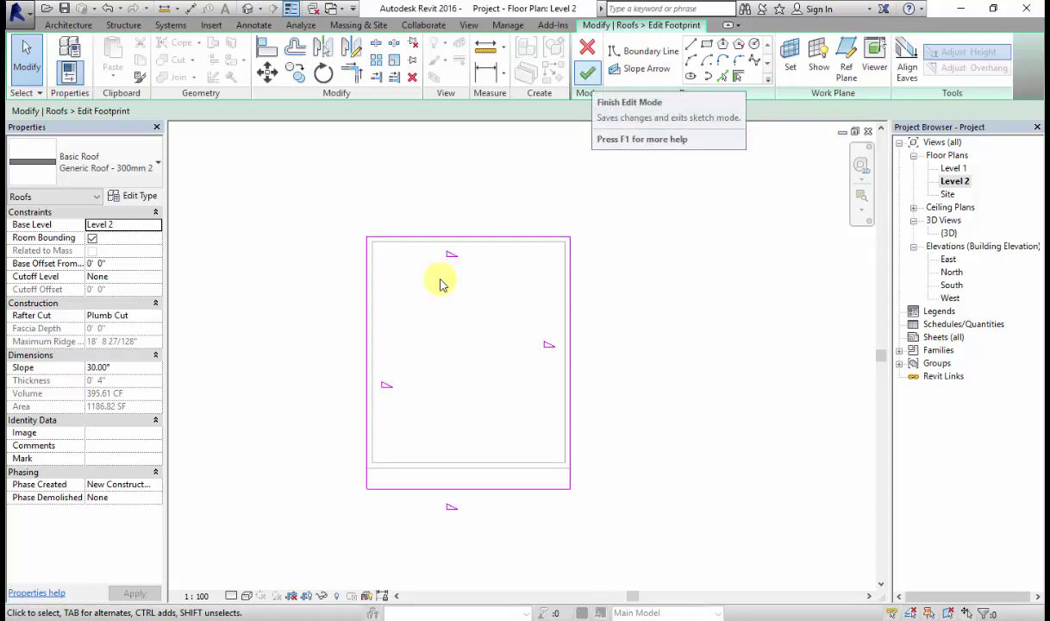
{"action": "middle_click_drag", "start_coordinate": [433, 289], "coordinate": [441, 285]}
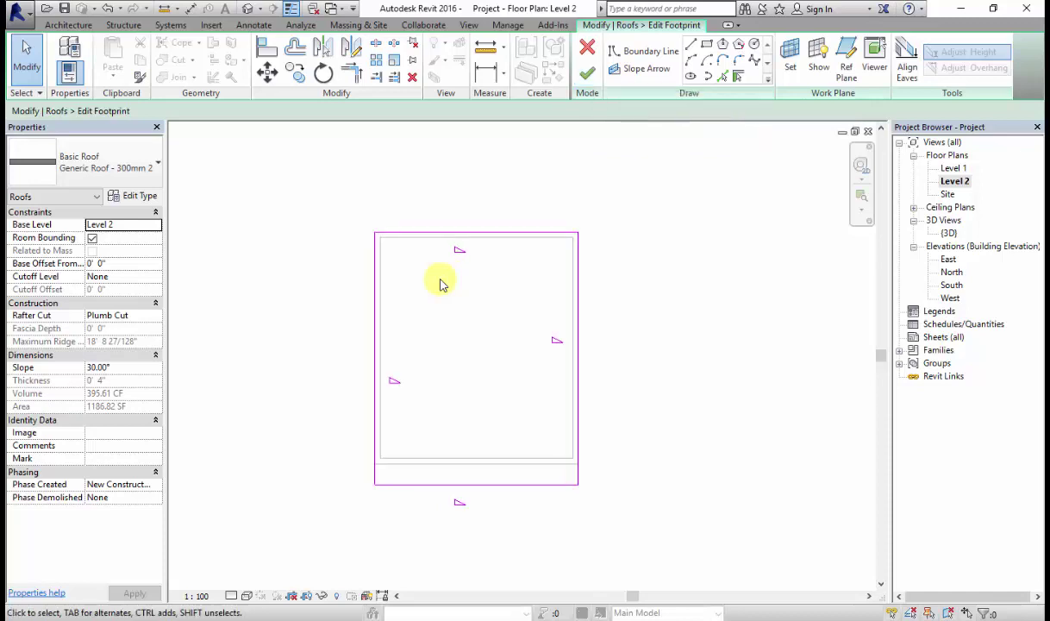
{"action": "scroll", "coordinate": [441, 284], "scroll_direction": "down", "scroll_amount": 1}
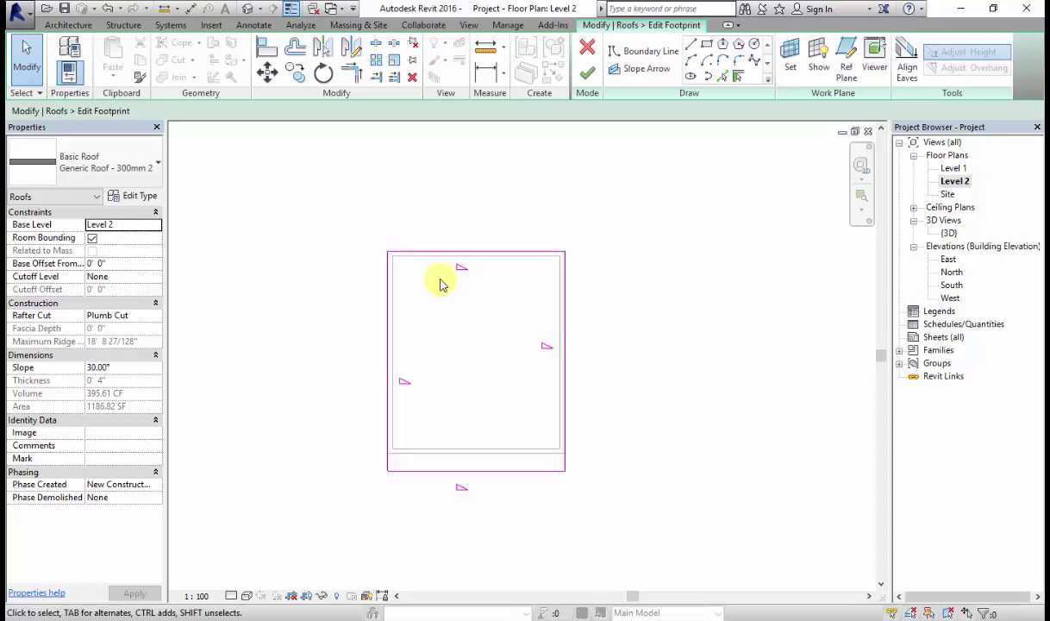
{"action": "scroll", "coordinate": [441, 285], "scroll_direction": "down", "scroll_amount": 1}
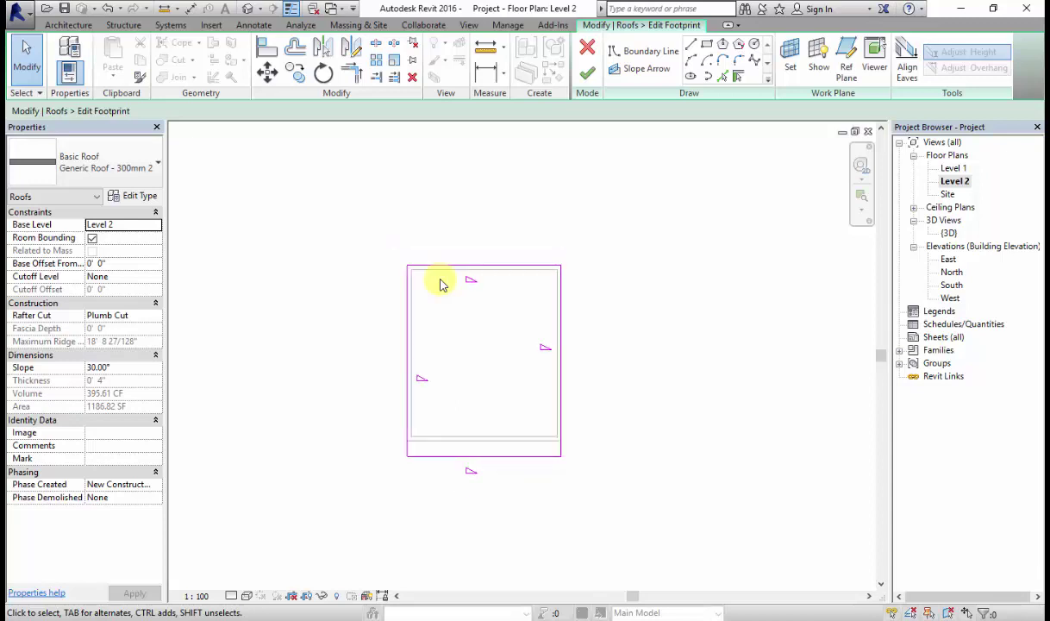
{"action": "scroll", "coordinate": [440, 284], "scroll_direction": "up", "scroll_amount": 1}
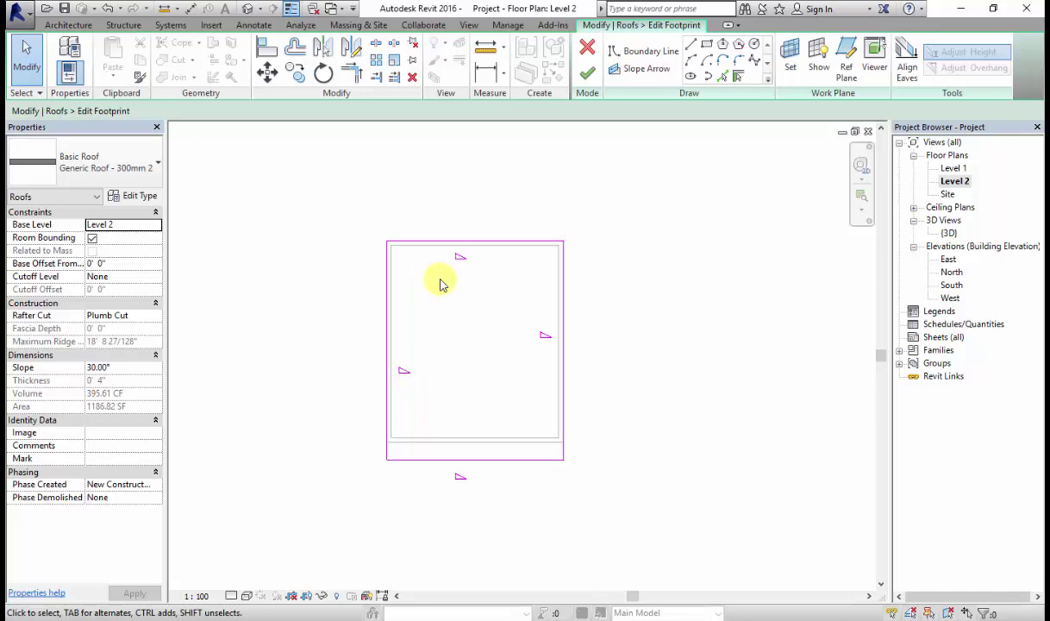
Switch Defines Slope off and back on for all four footprint boundary lines
{"action": "key", "text": "ctrl+a"}
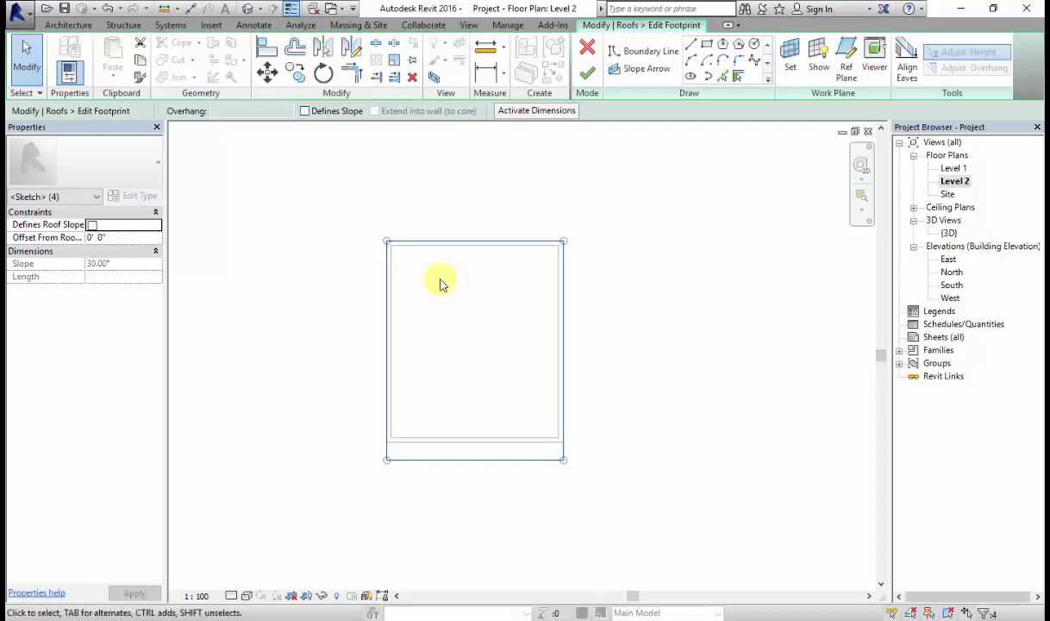
{"action": "key", "text": "space"}
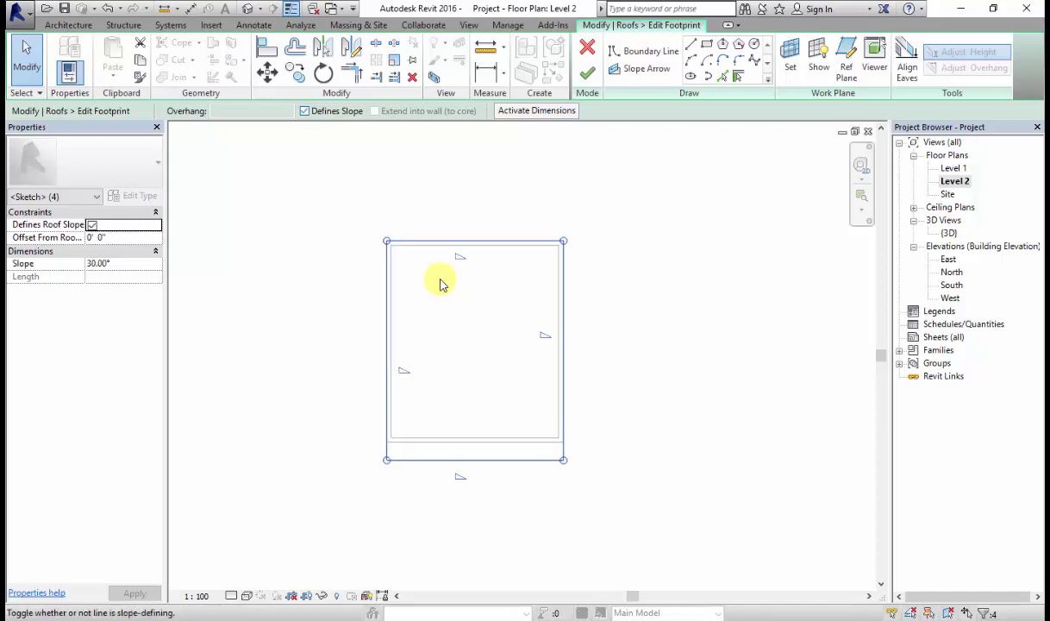
{"action": "key", "text": "Escape"}
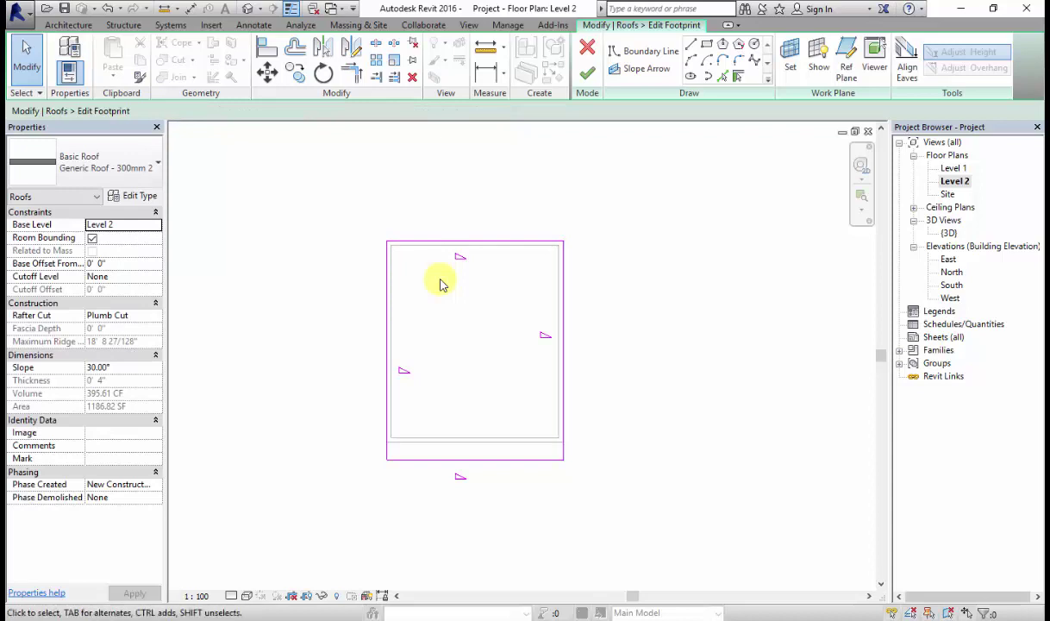
Turn off Defines Slope for the upper and lower boundary lines, finish the footprint as a gable roof, and show it in the {3D} view
{"action": "left_click_drag", "start_coordinate": [522, 537], "coordinate": [454, 219]}
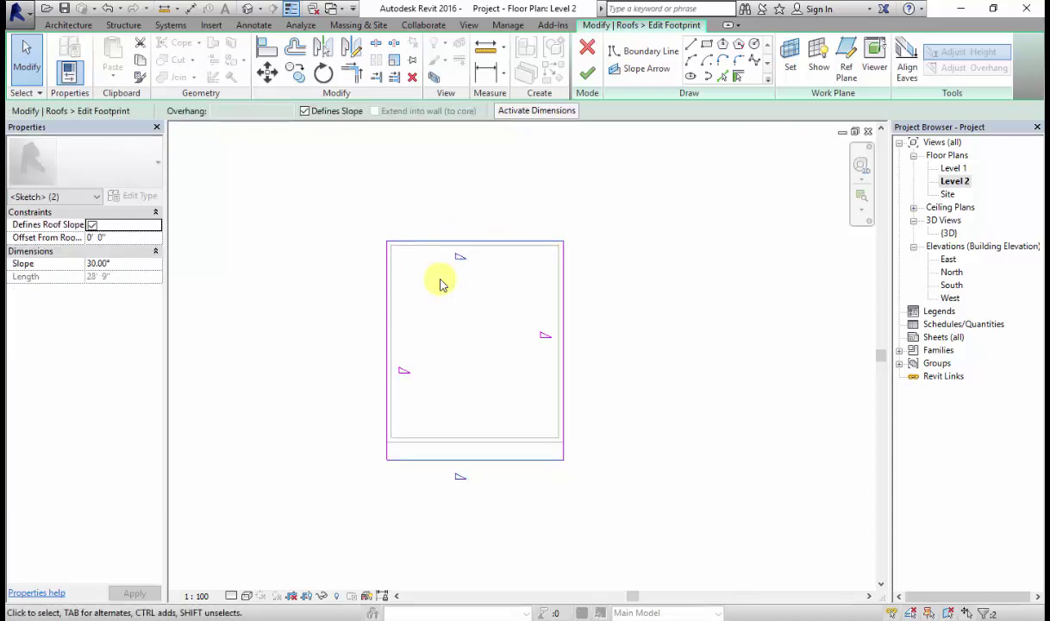
{"action": "left_click", "coordinate": [304, 112]}
{"action": "key", "text": "Escape"}
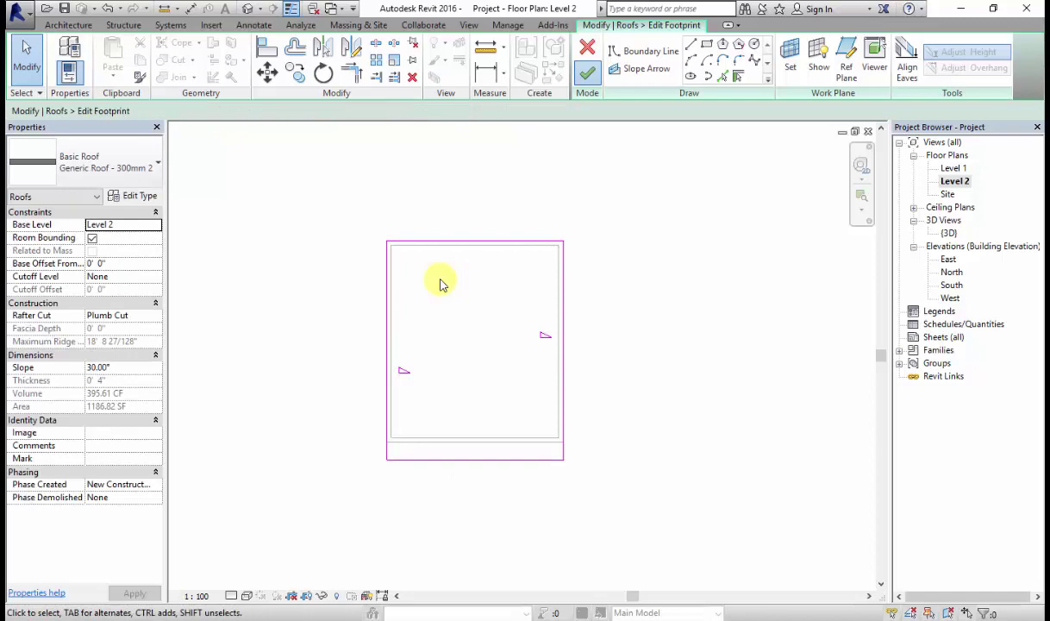
{"action": "left_click", "coordinate": [587, 72]}
{"action": "left_click", "coordinate": [247, 8]}
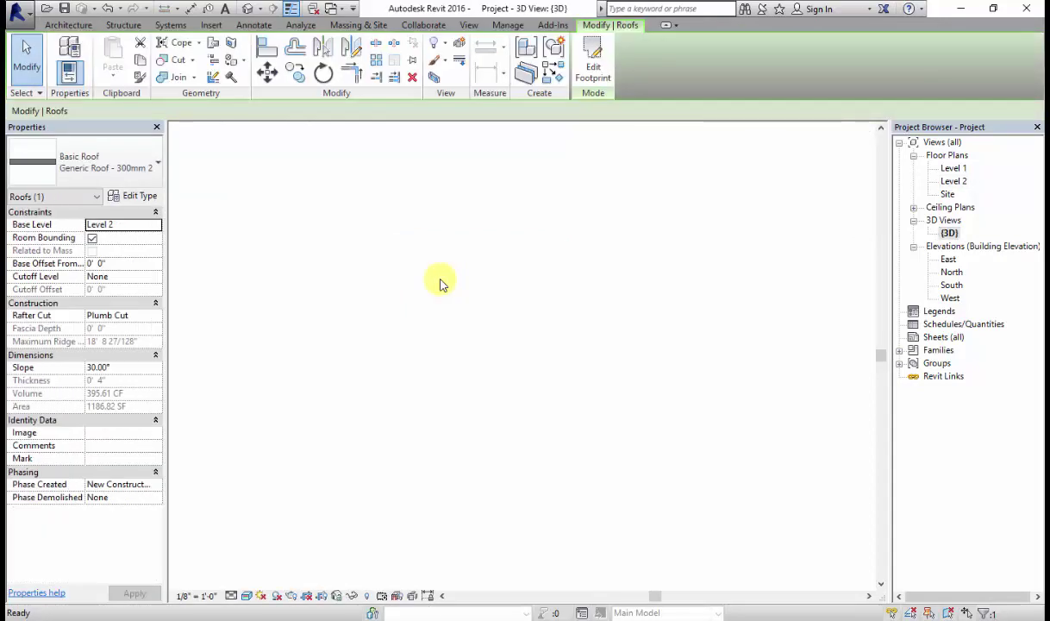
{"action": "key", "text": "Escape"}
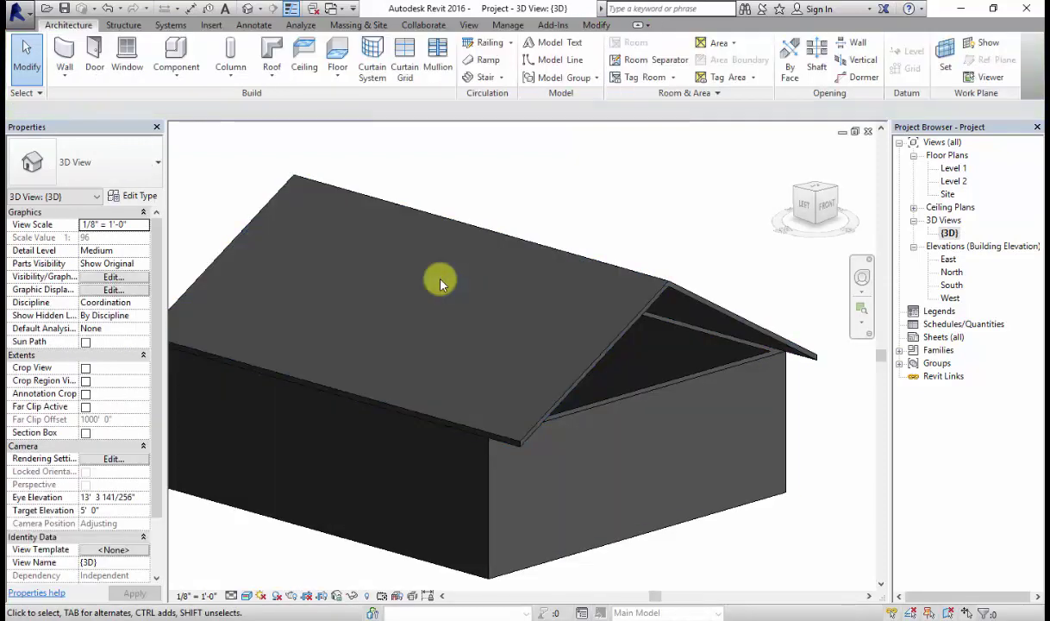
Reopen the roof footprint from Level 2, turn off Defines Slope for all four boundary lines, and finish it as a flat roof in 3D
{"action": "key", "text": "ctrl+Tab"}
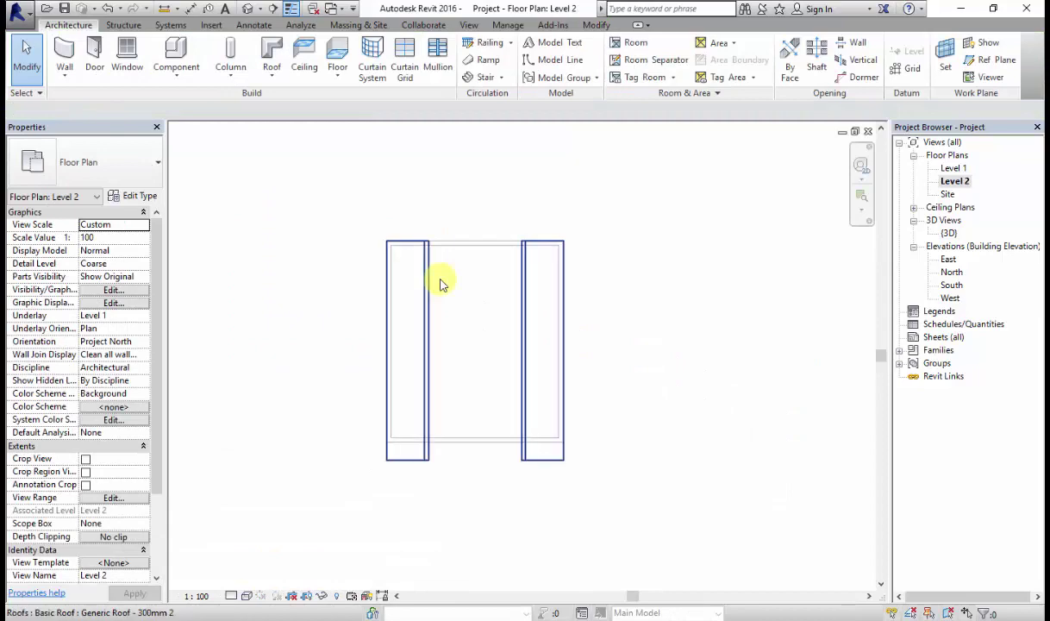
{"action": "left_click", "coordinate": [440, 285]}
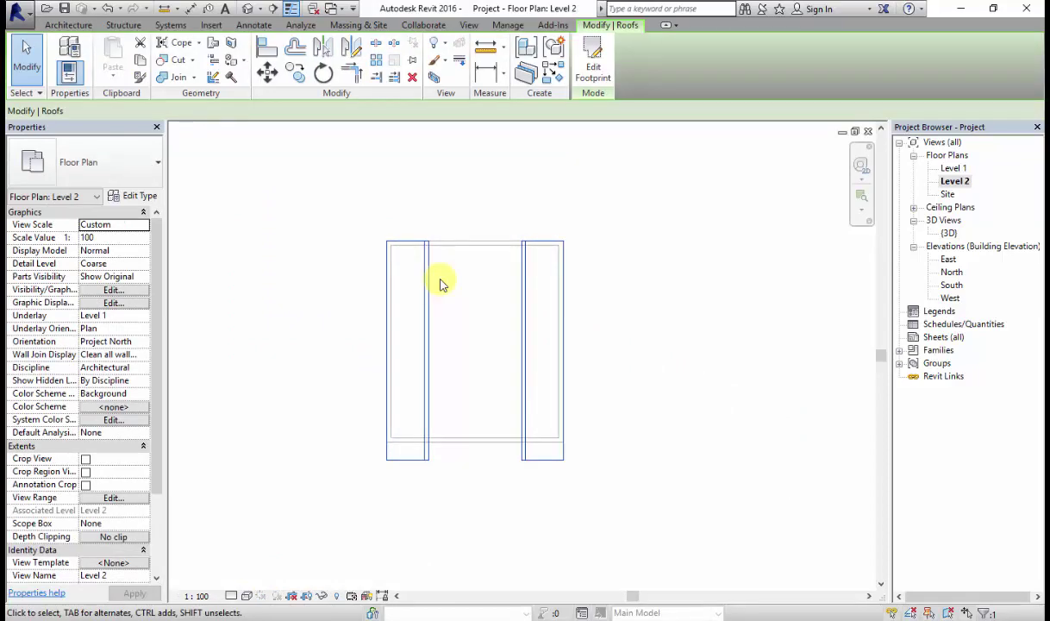
{"action": "double_click", "coordinate": [441, 285]}
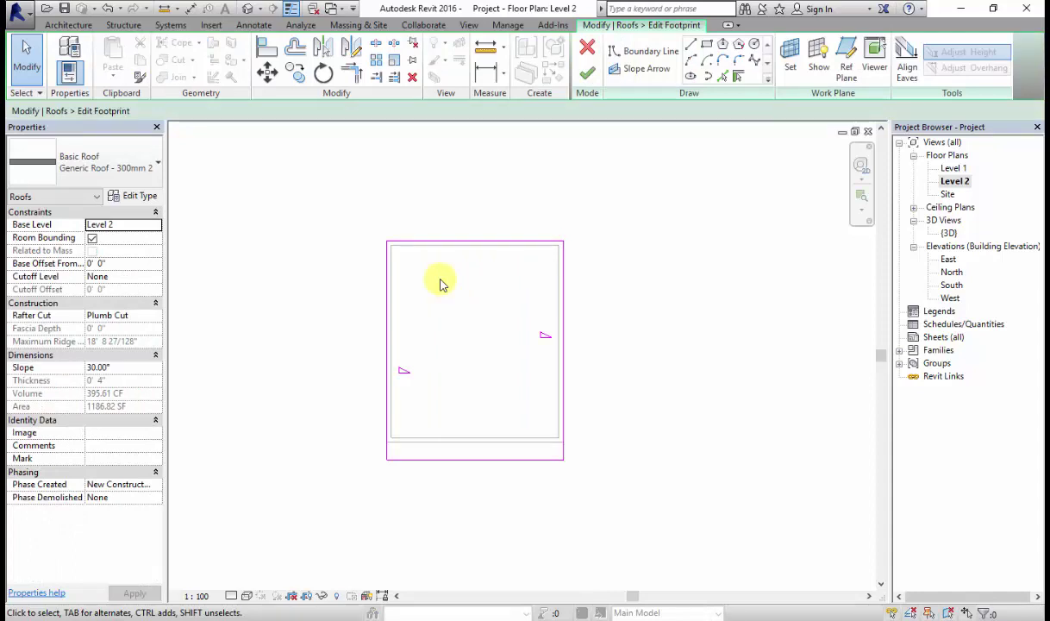
{"action": "left_click_drag", "start_coordinate": [349, 209], "coordinate": [606, 500]}
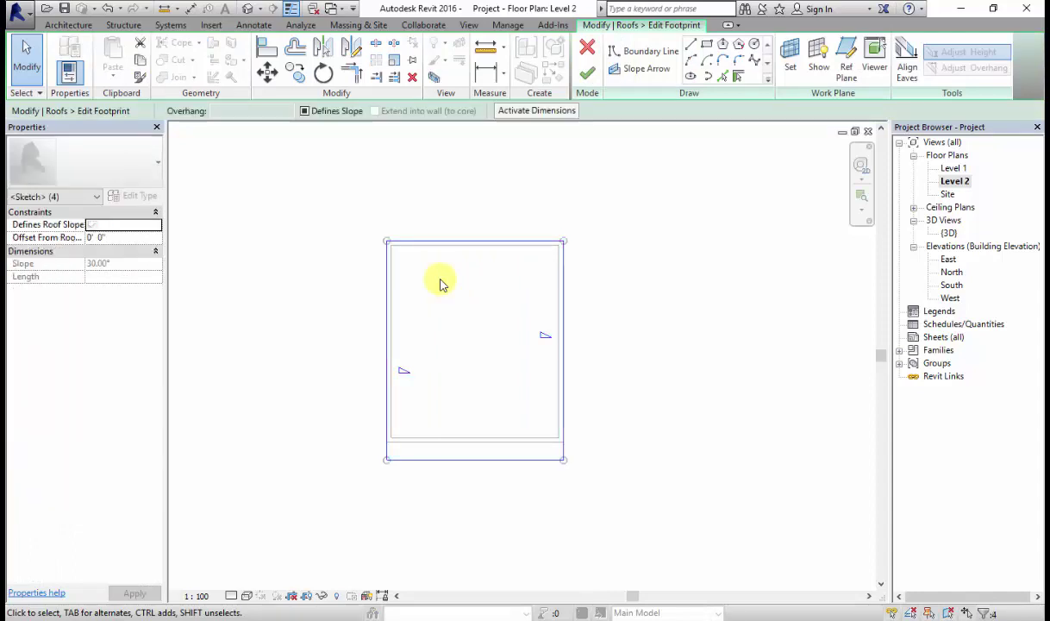
{"action": "left_click", "coordinate": [305, 111]}
{"action": "left_click", "coordinate": [305, 111]}
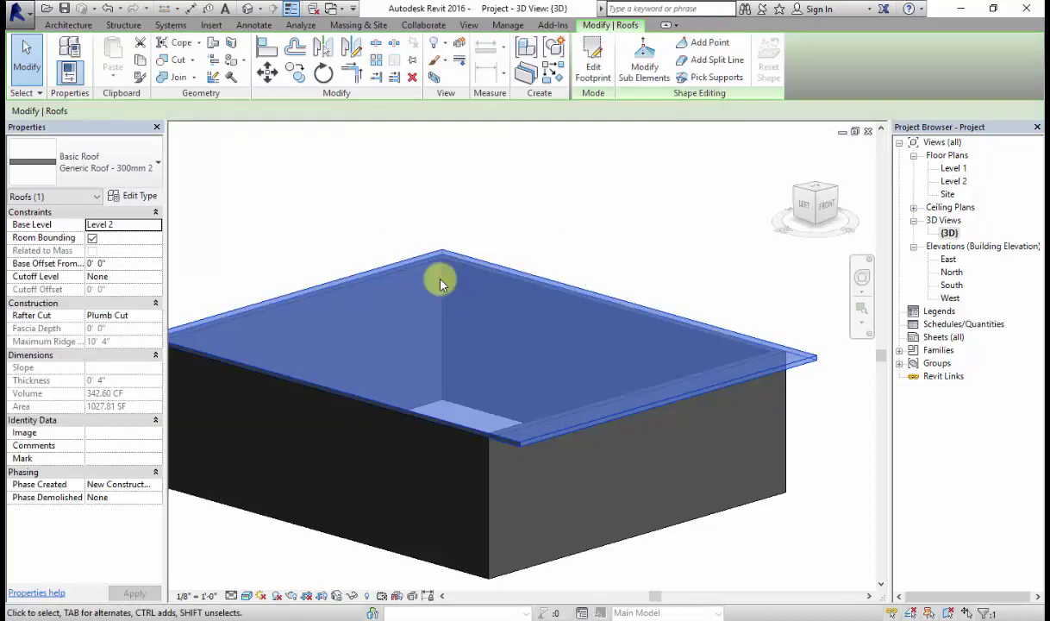
{"action": "key", "text": "Escape"}
Examine the flat roof and its overhang from several sides in the {3D} view
{"action": "scroll", "coordinate": [439, 284], "scroll_direction": "up", "scroll_amount": 3}
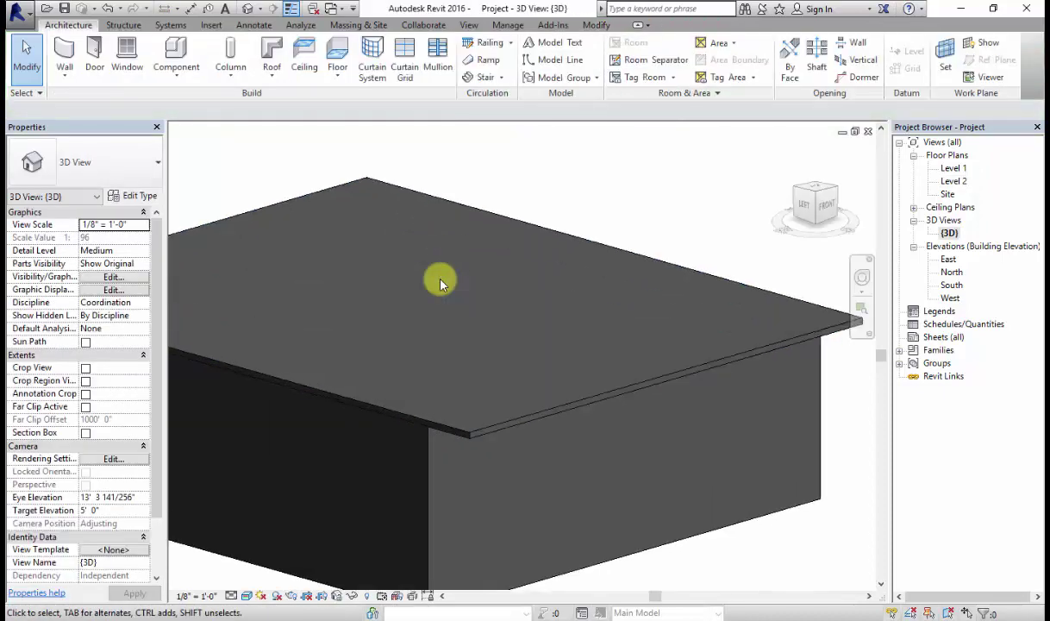
{"action": "scroll", "coordinate": [440, 284], "scroll_direction": "down", "scroll_amount": 5}
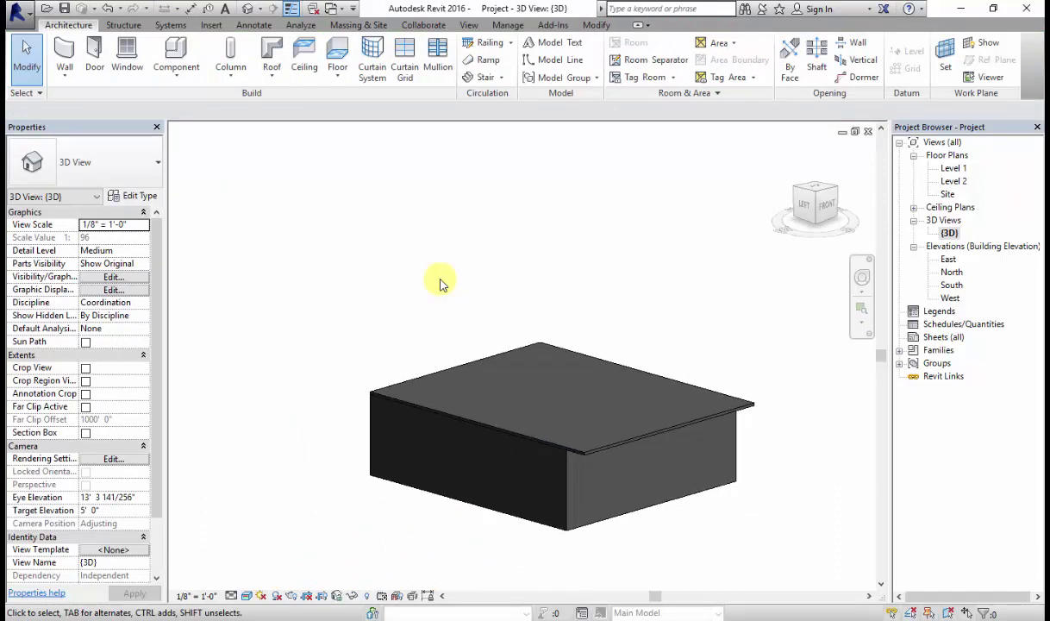
{"action": "scroll", "coordinate": [440, 285], "scroll_direction": "up", "scroll_amount": 2}
{"action": "middle_click_drag", "start_coordinate": [440, 285], "coordinate": [439, 285], "text": "shift"}
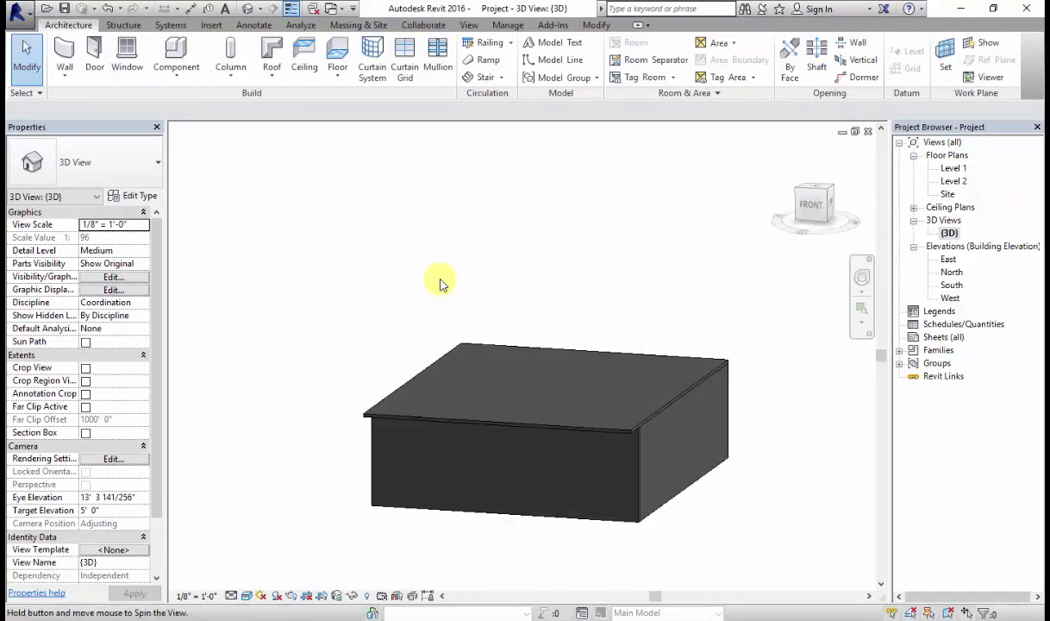
{"action": "middle_click_drag", "start_coordinate": [440, 284], "coordinate": [439, 285], "text": "shift"}
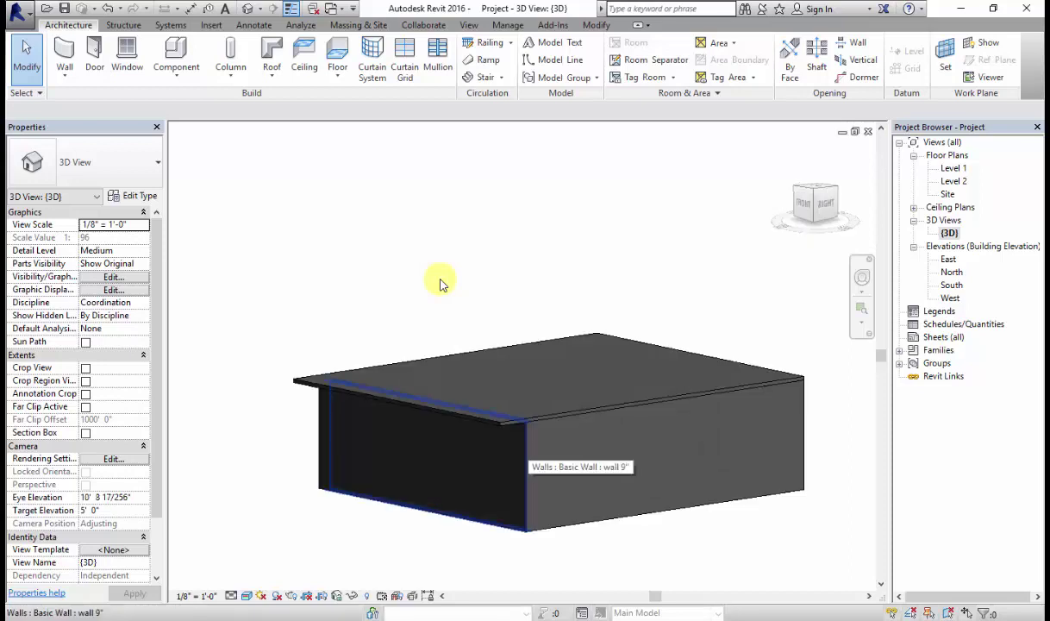